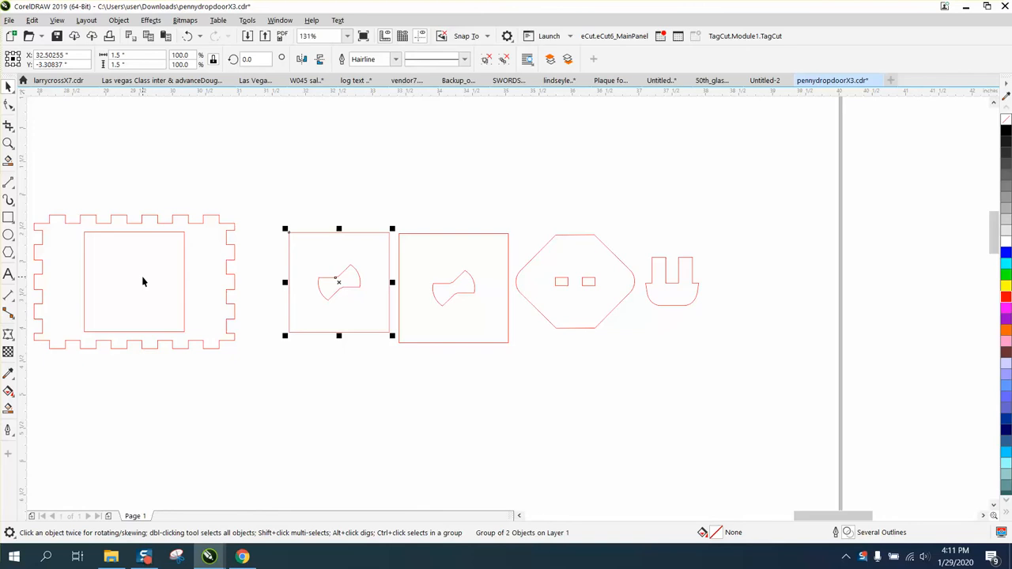
Step: Move the five door parts together to an open area lower on the page
scroll(145, 279, "down", 3)
scroll(187, 278, "down", 2)
left_click_drag(122, 252, 340, 333)
scroll(340, 332, "down", 1)
left_click_drag(278, 308, 249, 398)
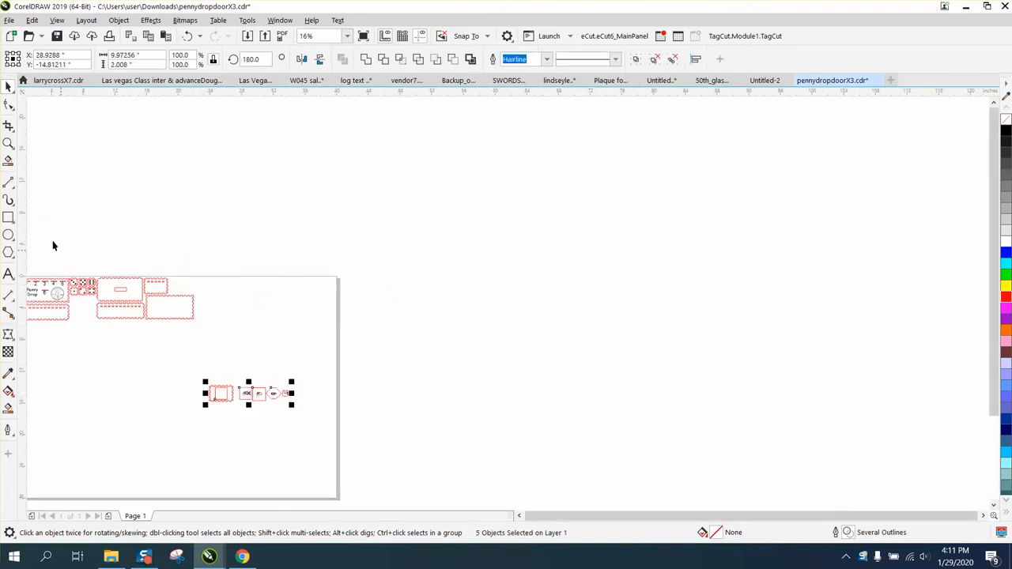
left_click(8, 143)
left_click_drag(172, 352, 377, 441)
left_click(8, 84)
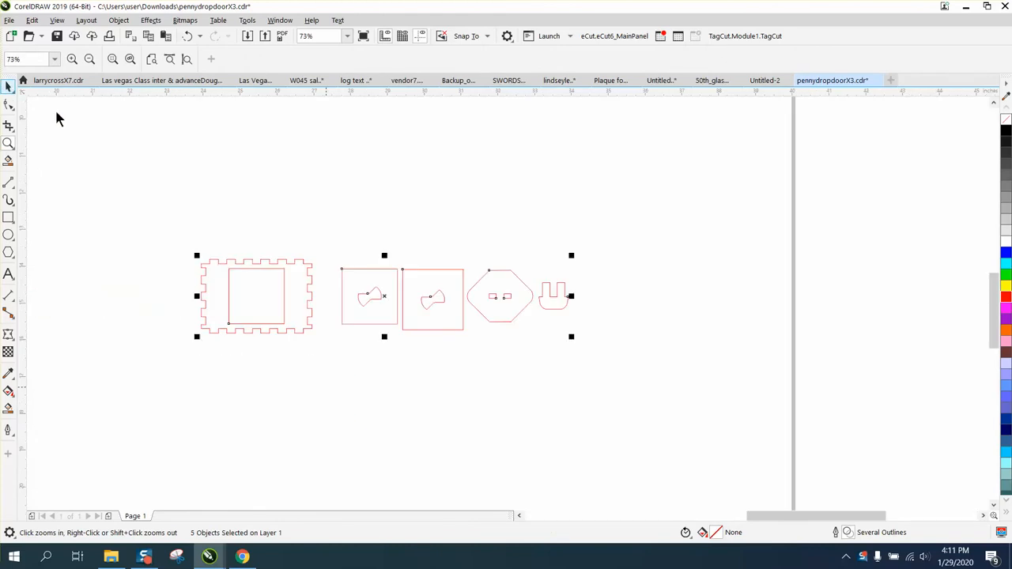
Step: Center the toothed panel with the square opening on the page
left_click(302, 262)
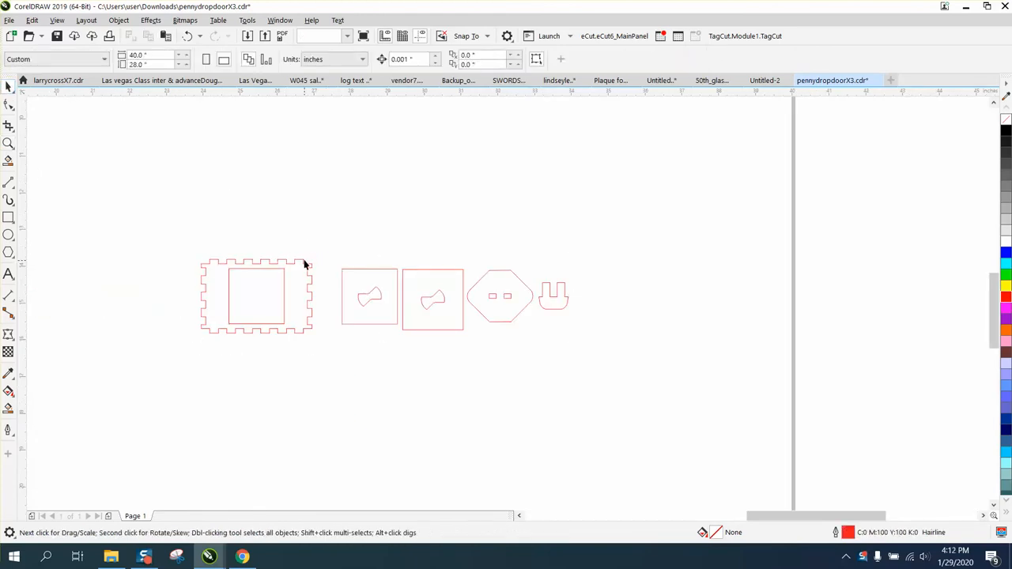
key("p")
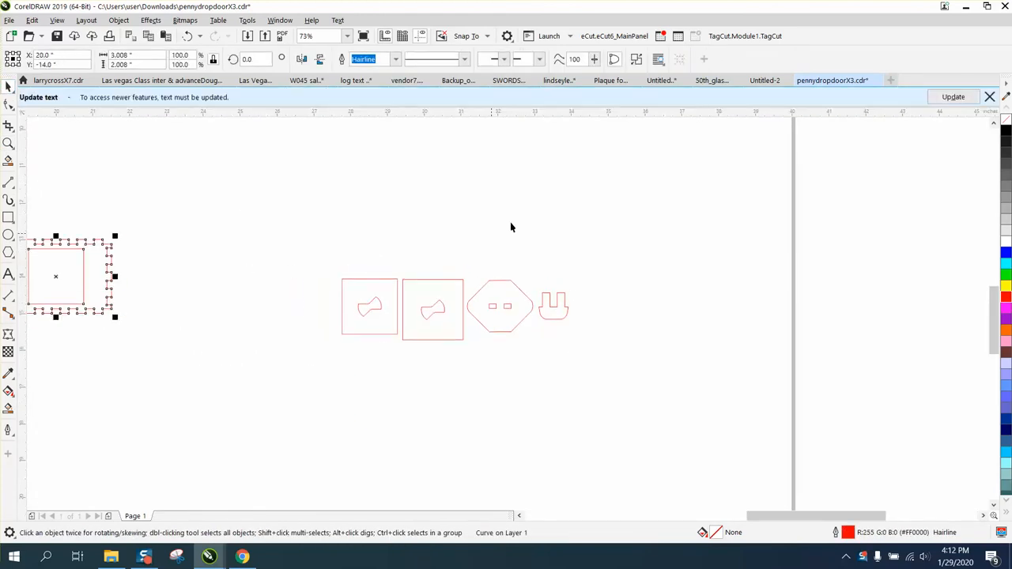
left_click(989, 97)
Step: Center the 1.5-inch square with the bow-tie cutout on the page, inside the toothed panel, and inspect the fit
scroll(440, 351, "down", 2)
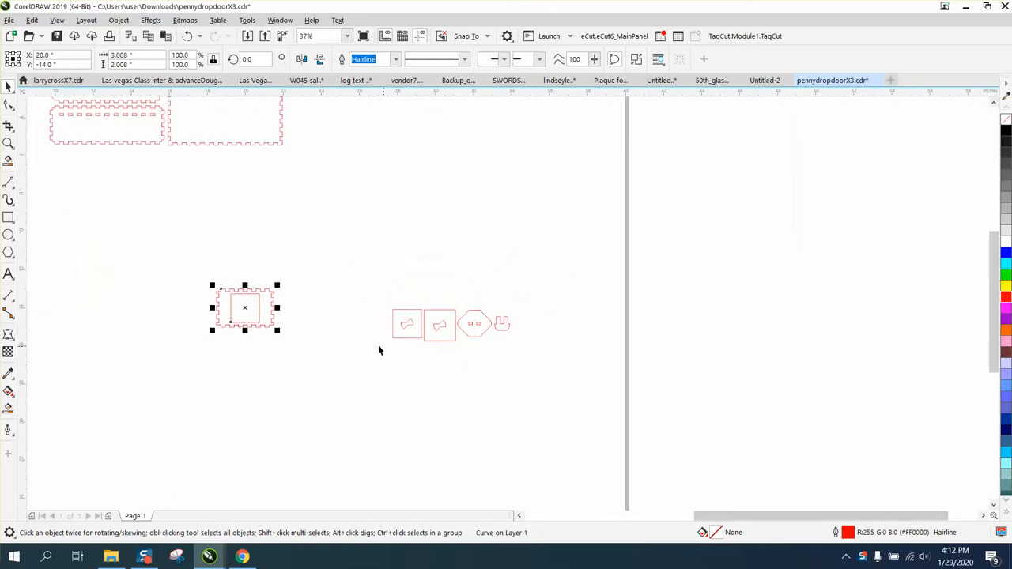
left_click(396, 324)
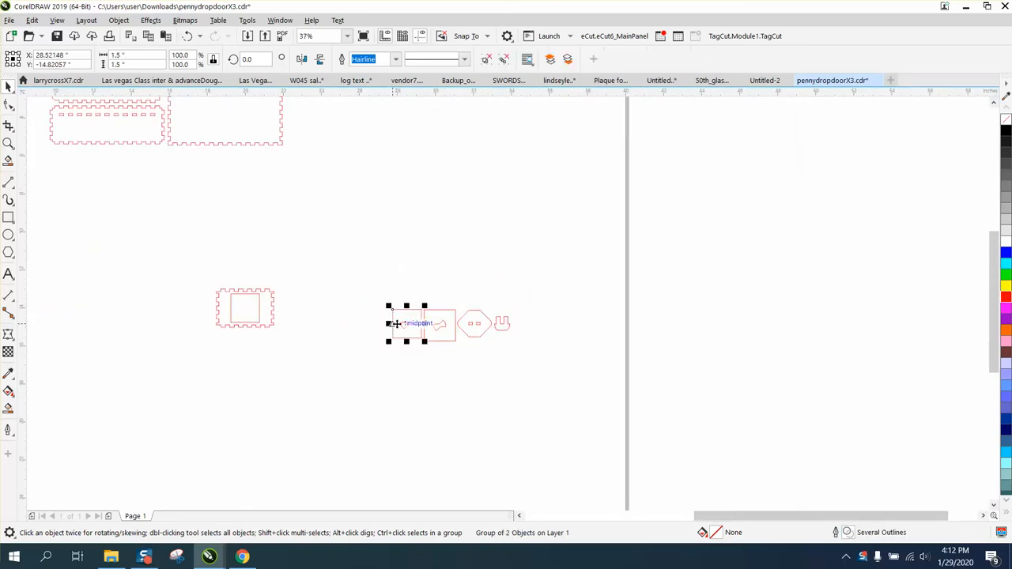
key("p")
key("z")
left_click_drag(209, 283, 286, 334)
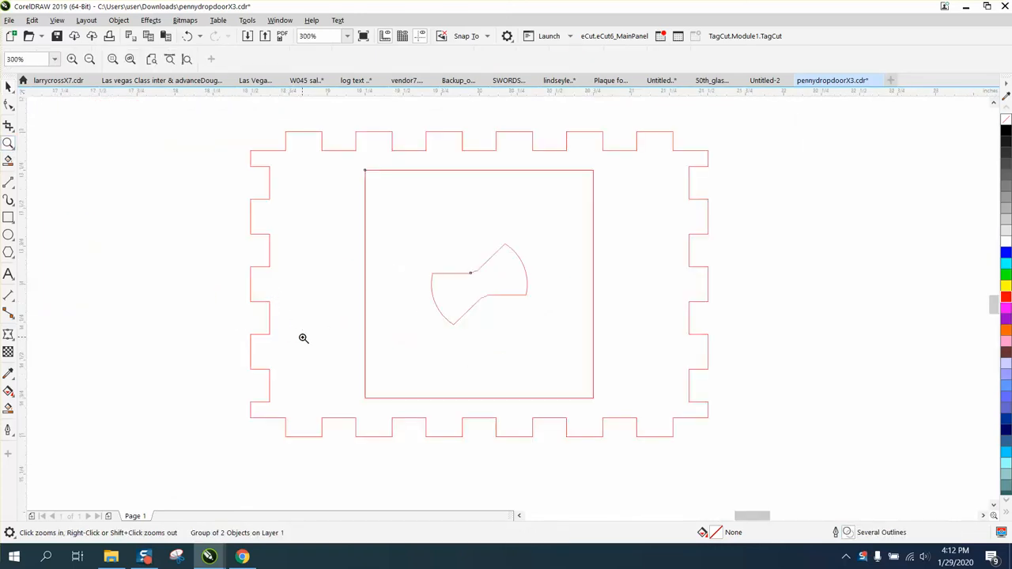
right_click(406, 245)
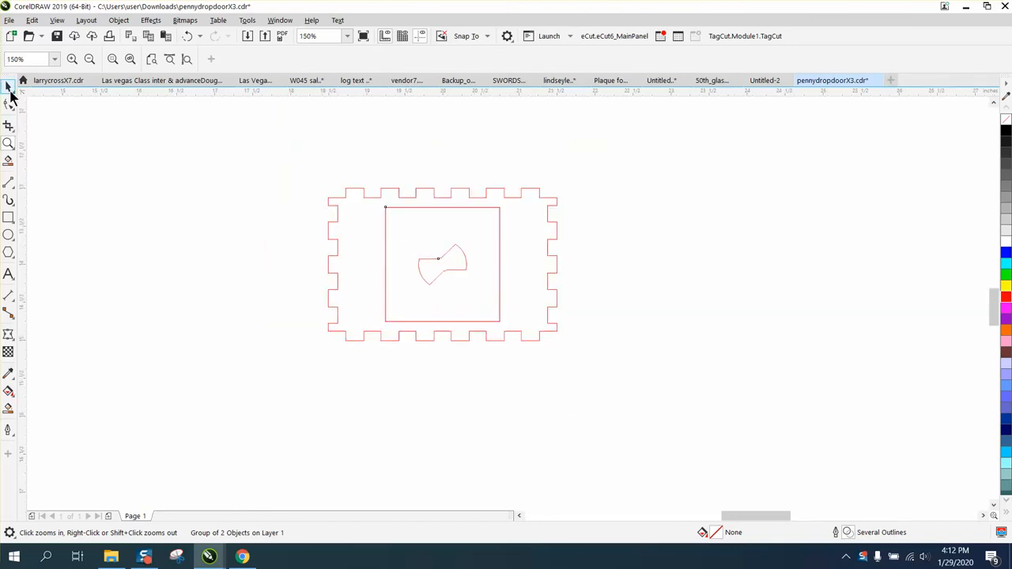
Step: Move the 1.5-inch square out of the toothed panel to its right side
left_click(8, 85)
left_click_drag(442, 269, 643, 266)
scroll(522, 269, "down", 2)
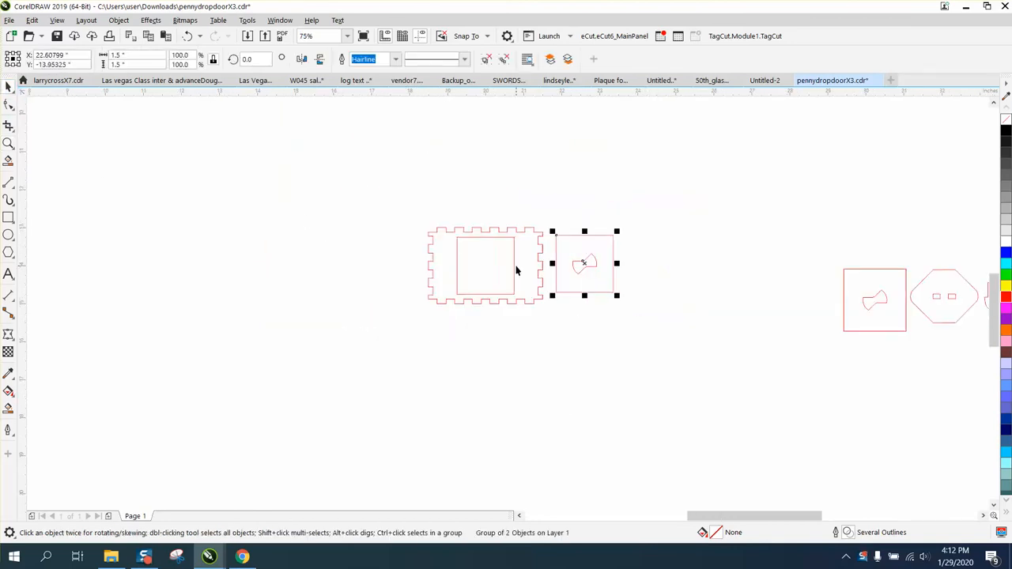
Step: Move the toothed panel off to the left and center the larger 1.64-inch bow-tie square on the page
left_click(850, 296)
left_click_drag(459, 241, 285, 233)
left_click(844, 297)
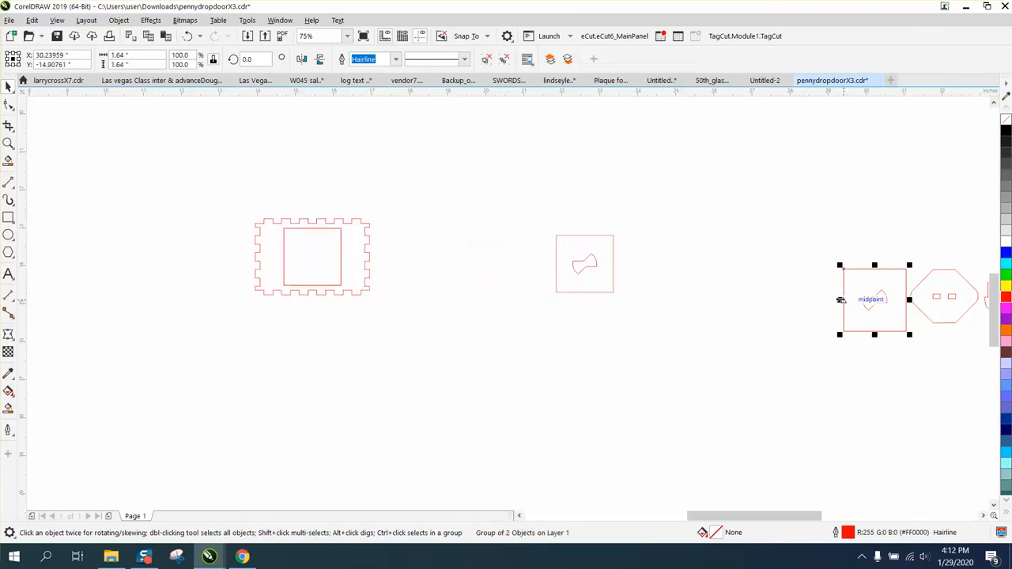
key("p")
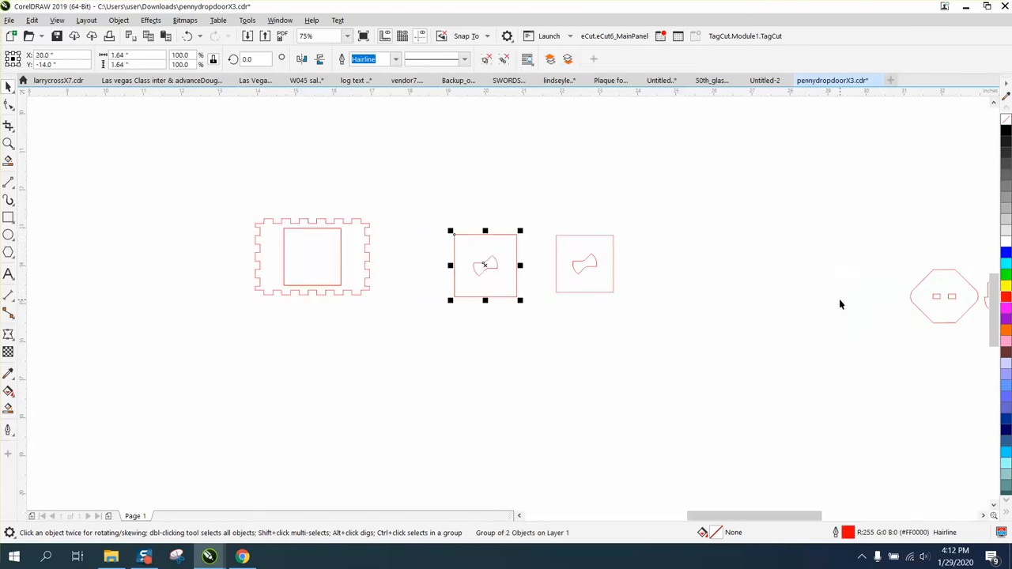
left_click(606, 262)
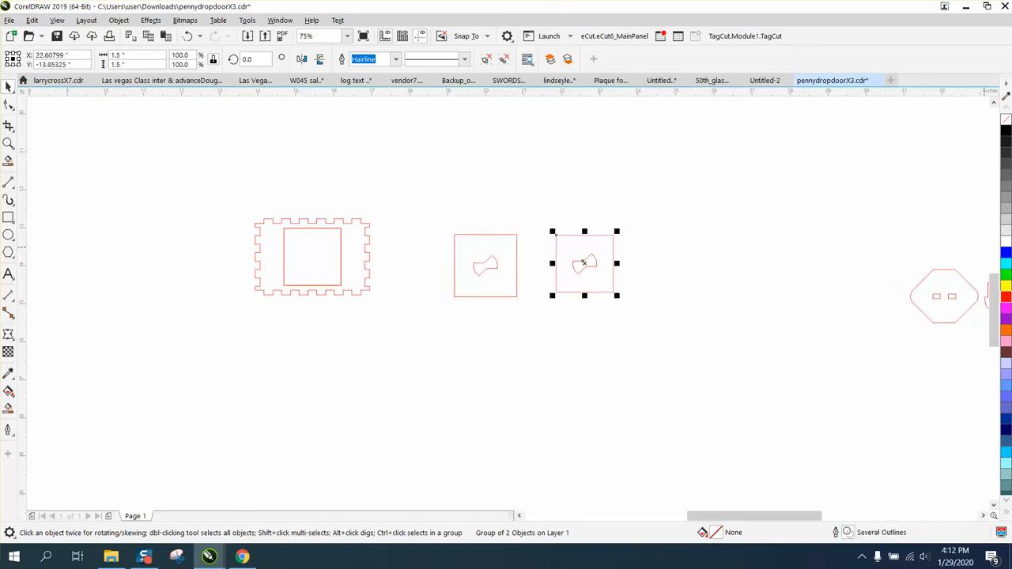
left_click(1005, 264)
left_click(498, 253)
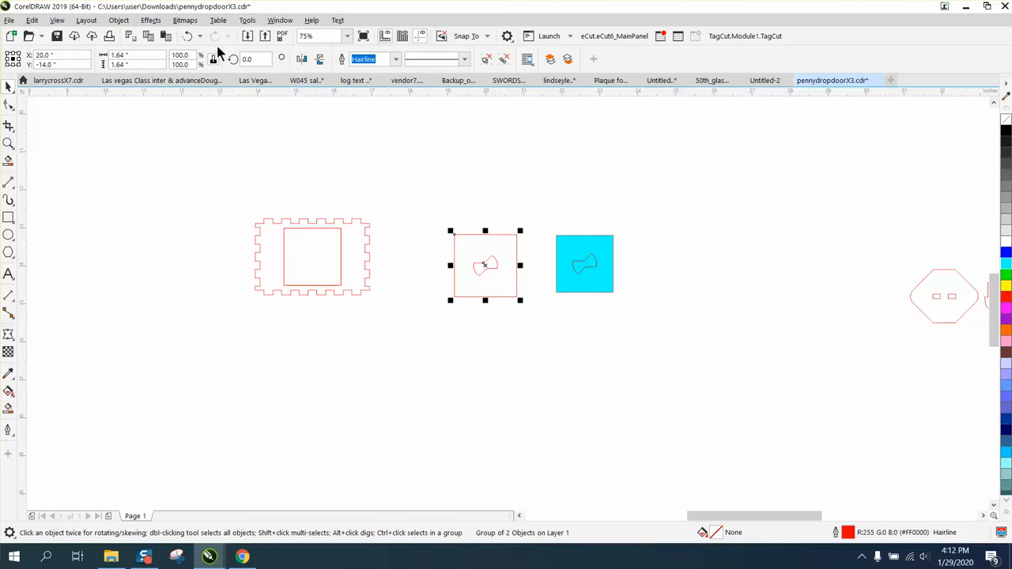
left_click(188, 37)
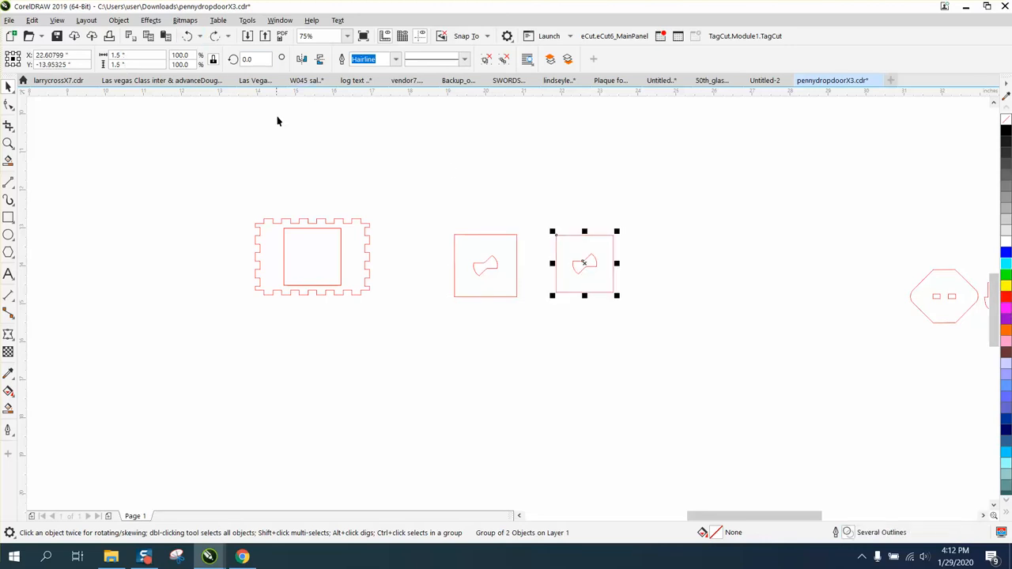
Step: Use Smart Fill to color the 1.5-inch square cyan around its bow-tie cutout, leaving the cutout empty
left_click(9, 407)
left_click(143, 60)
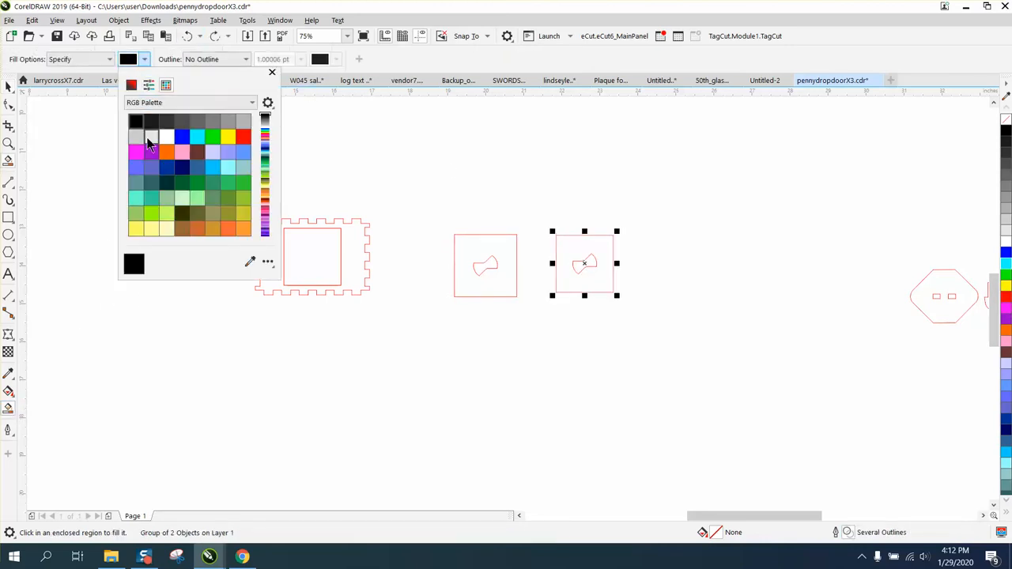
left_click(192, 138)
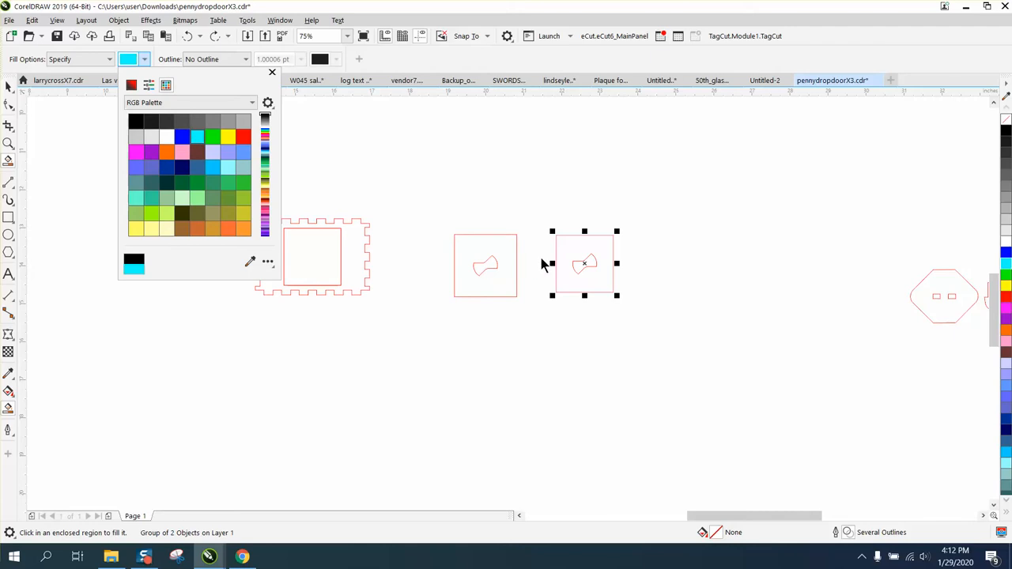
left_click(562, 248)
left_click(568, 246)
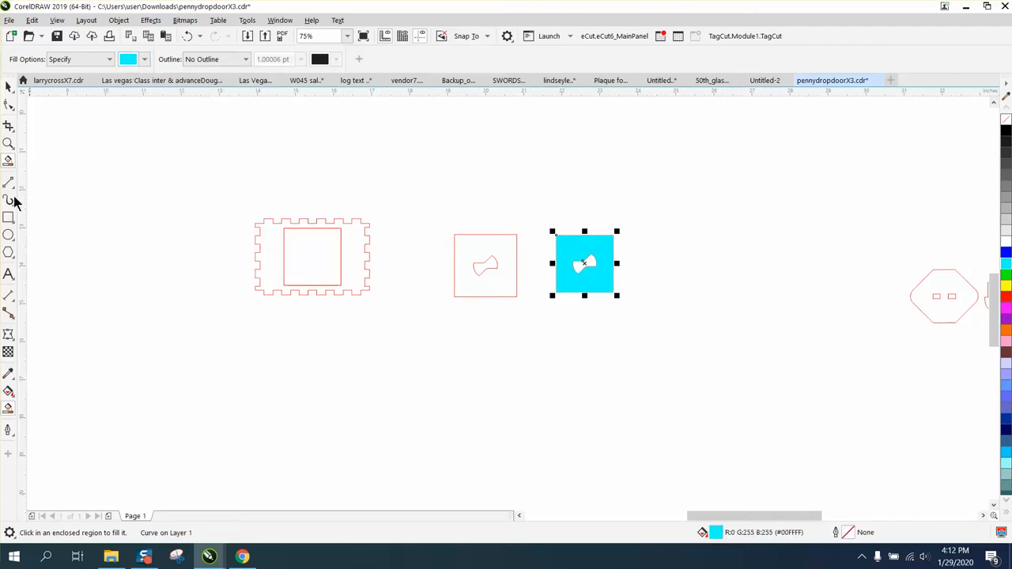
Step: Use Smart Fill to color the 1.64-inch square yellow around its bow-tie cutout
left_click(144, 60)
left_click(227, 138)
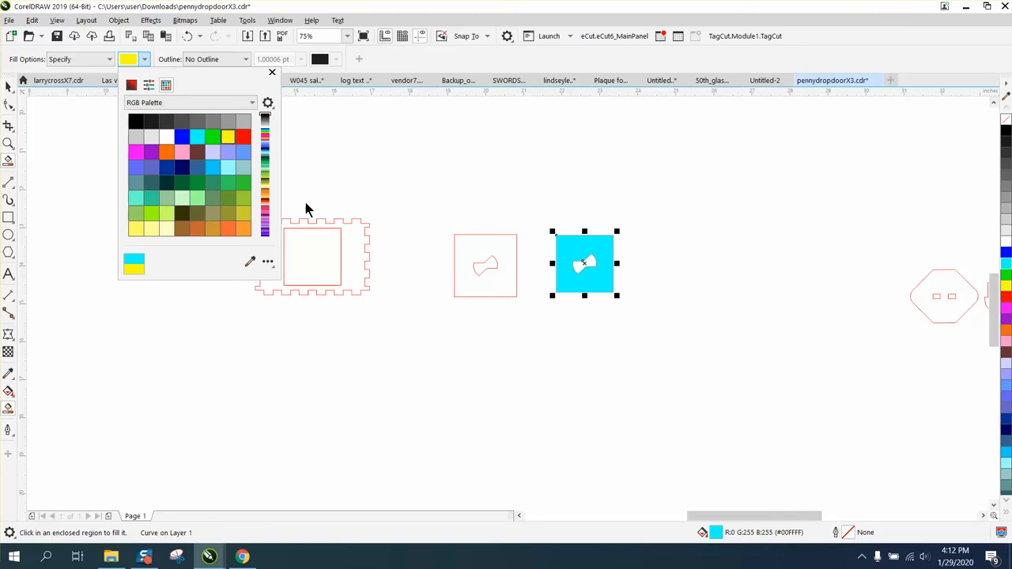
left_click(483, 253)
left_click(478, 250)
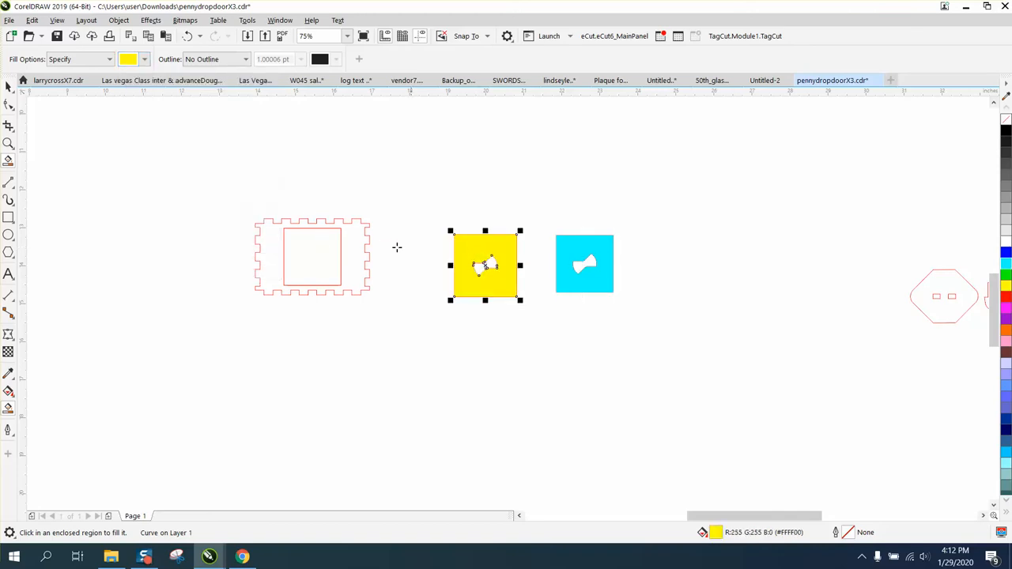
left_click(9, 87)
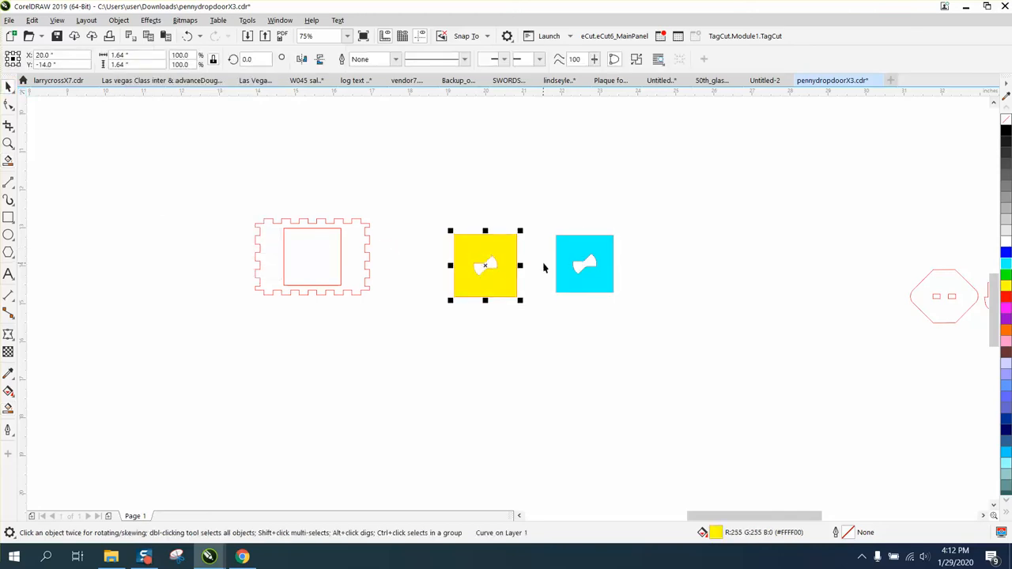
left_click(332, 237)
left_click(340, 230)
left_click_drag(341, 230, 431, 234)
left_click_drag(506, 253, 611, 171)
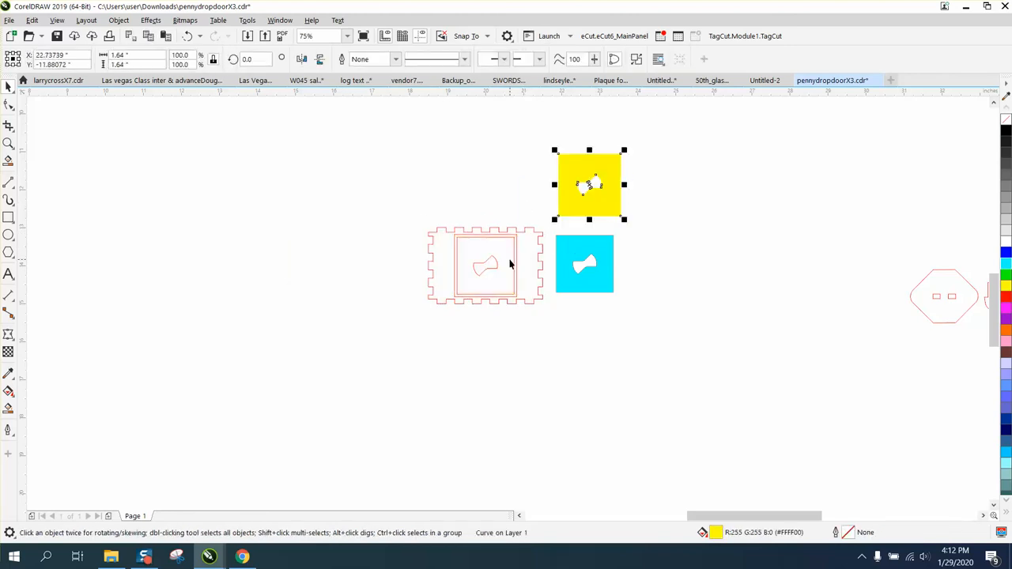
left_click(188, 37)
left_click(188, 36)
Step: Group the yellow fill with its square outline, and the cyan fill with its own square outline
left_click(433, 249)
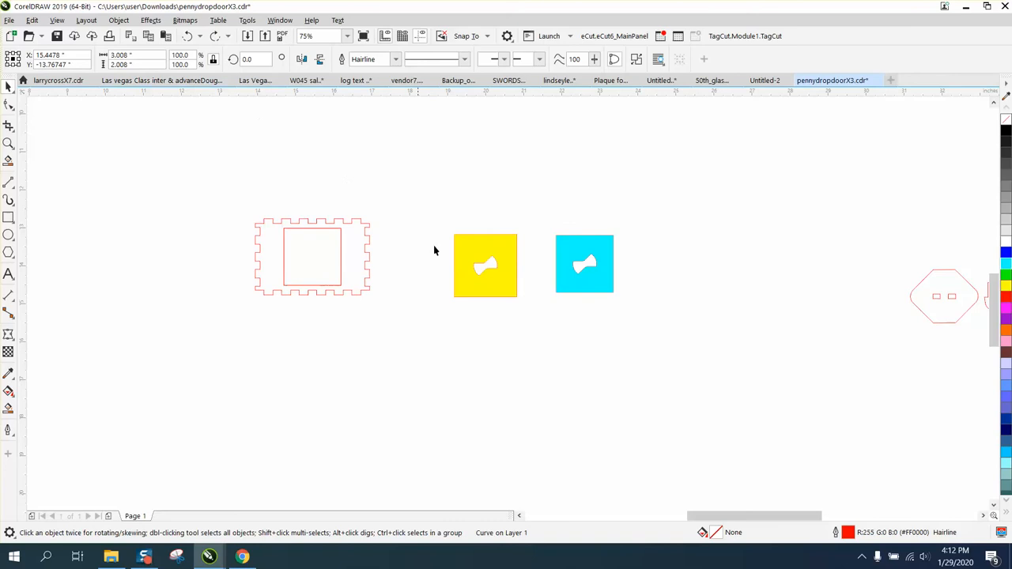
left_click_drag(528, 315, 529, 315)
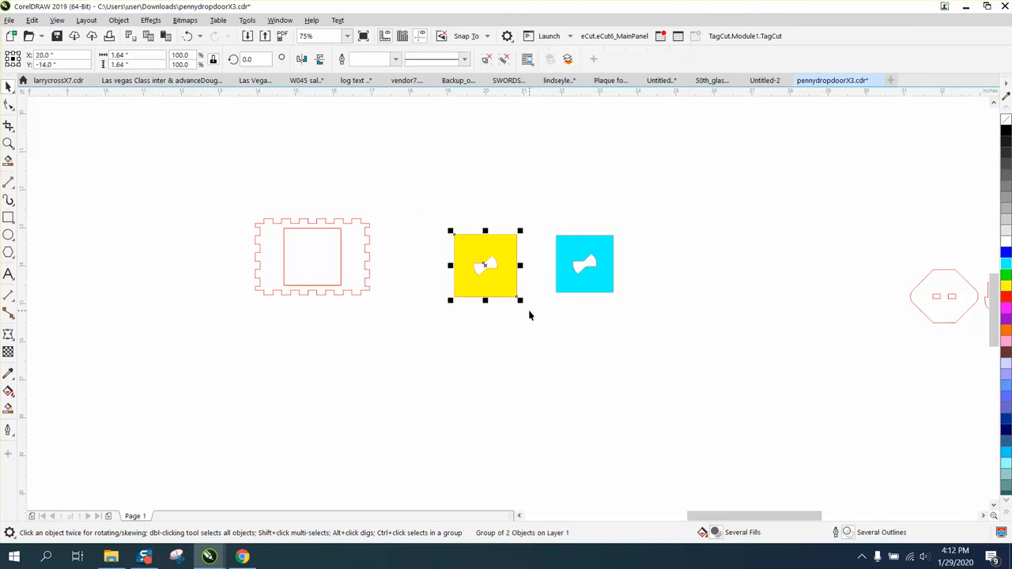
left_click_drag(547, 218, 696, 350)
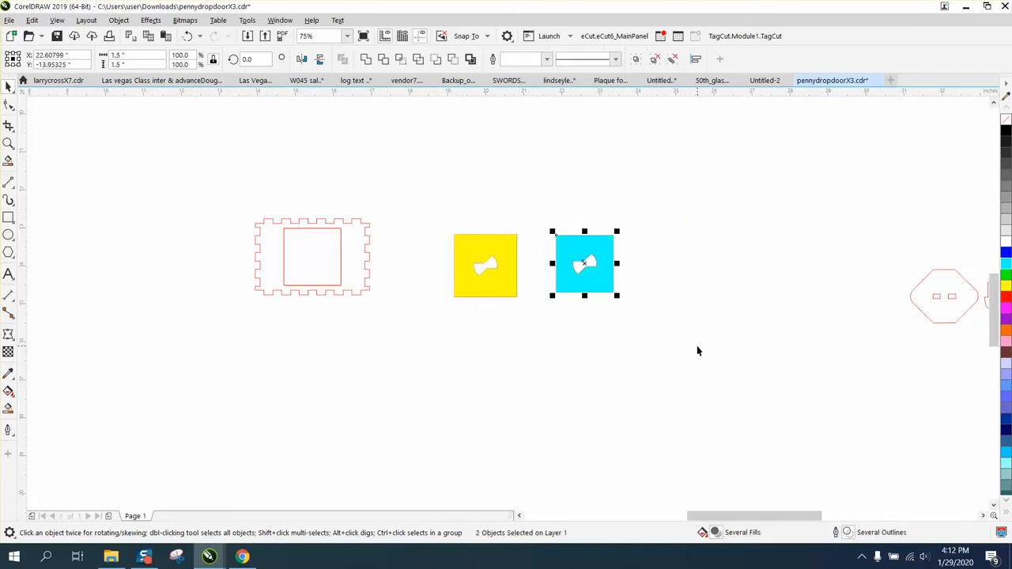
left_click(357, 271)
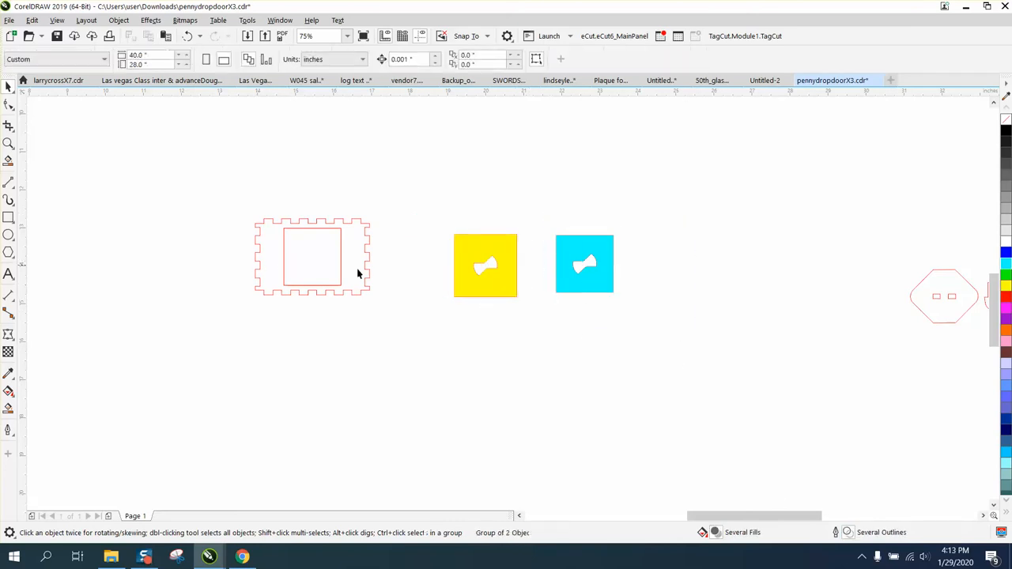
Step: Move the yellow square out of the way below the cyan one and center the toothed panel on the page
left_click_drag(467, 274, 612, 403)
left_click(320, 265)
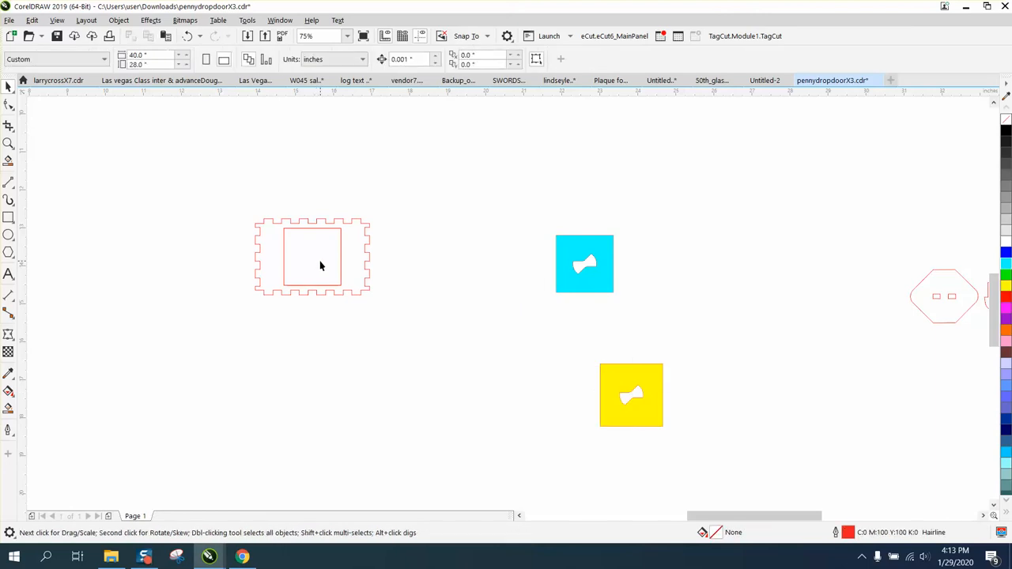
left_click(343, 266)
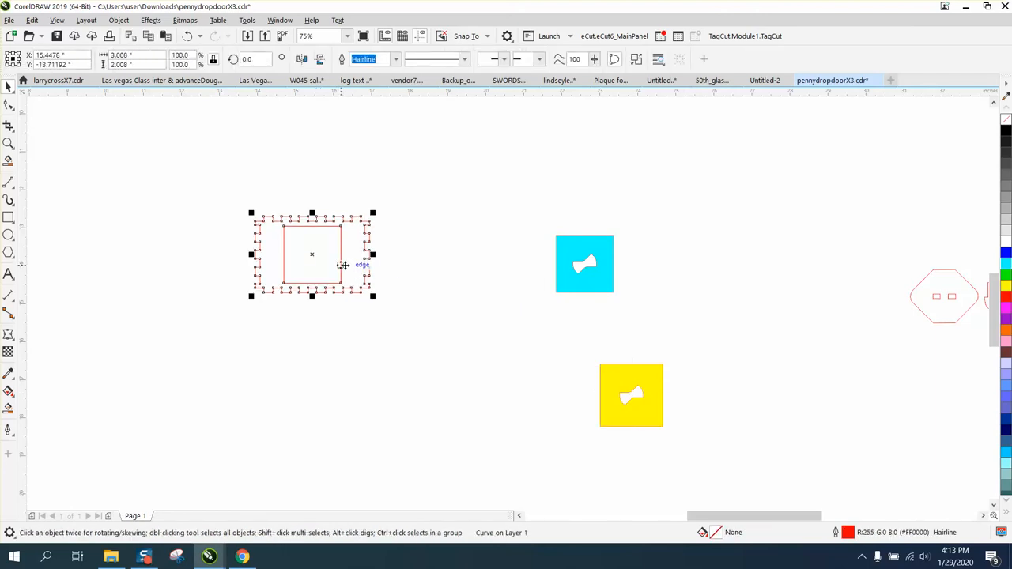
left_click_drag(342, 266, 515, 277)
Step: Center the cyan square and the yellow square on the page, both over the toothed panel's opening
left_click(585, 273)
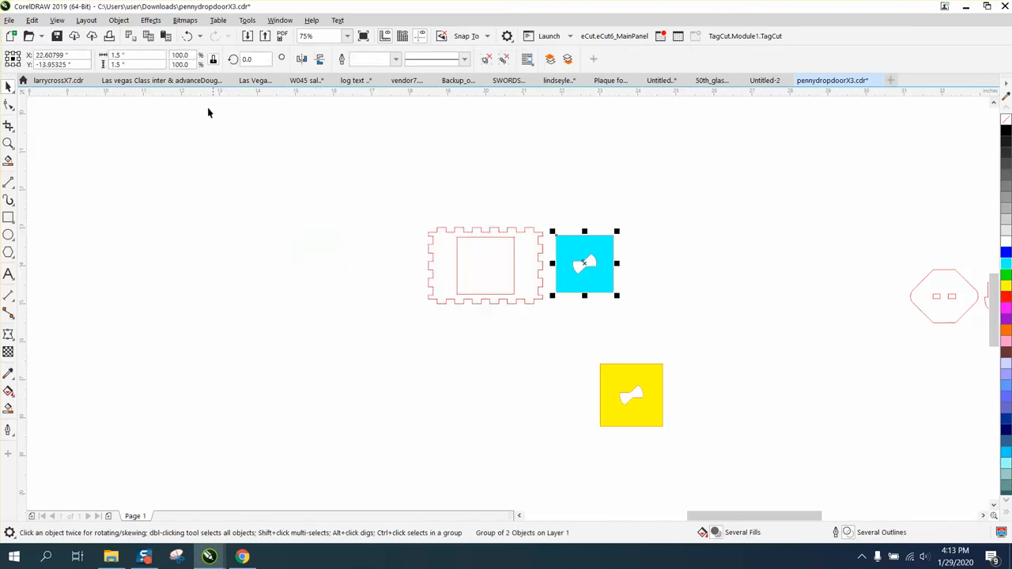
left_click(606, 384)
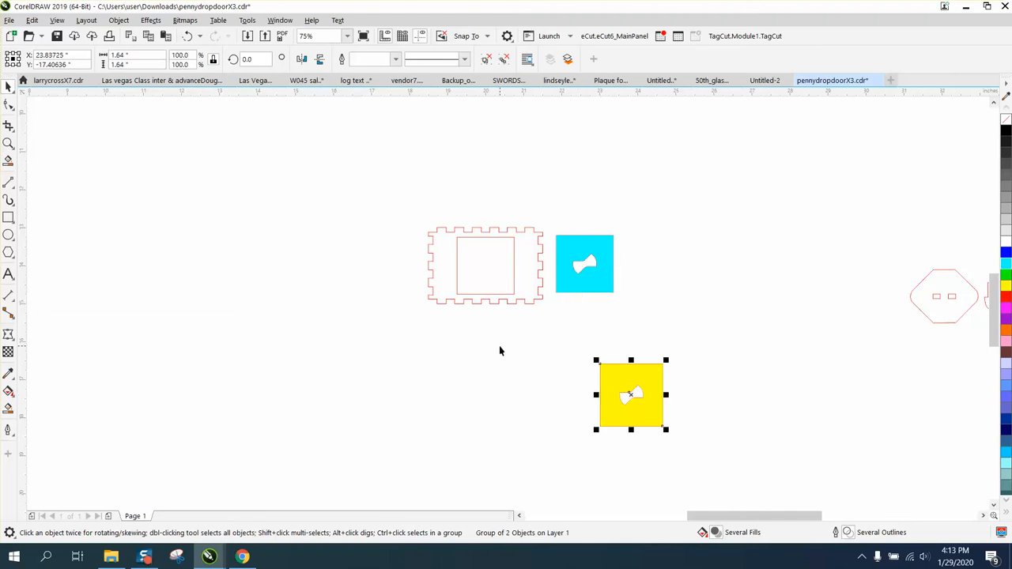
left_click(566, 239)
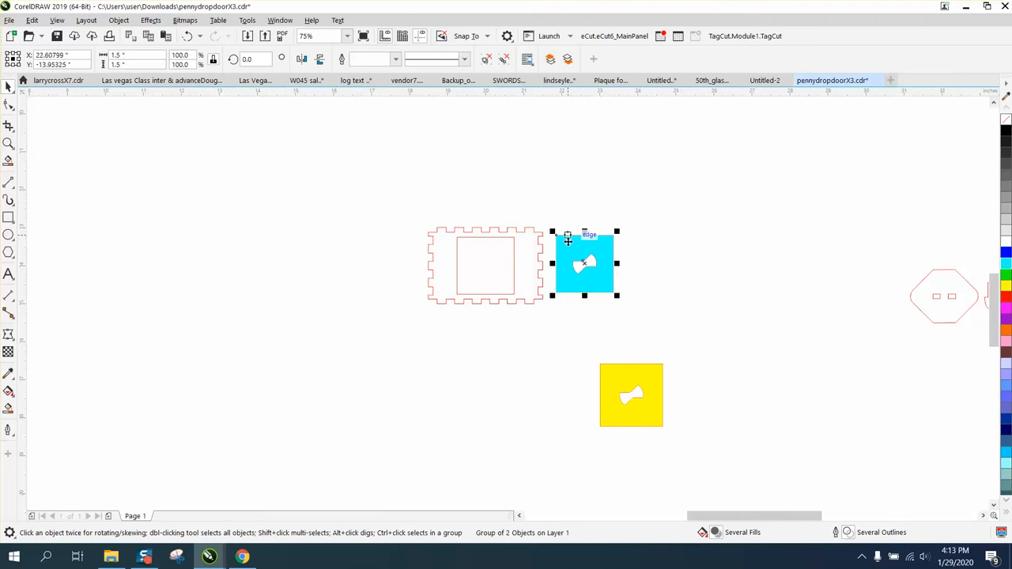
key("p")
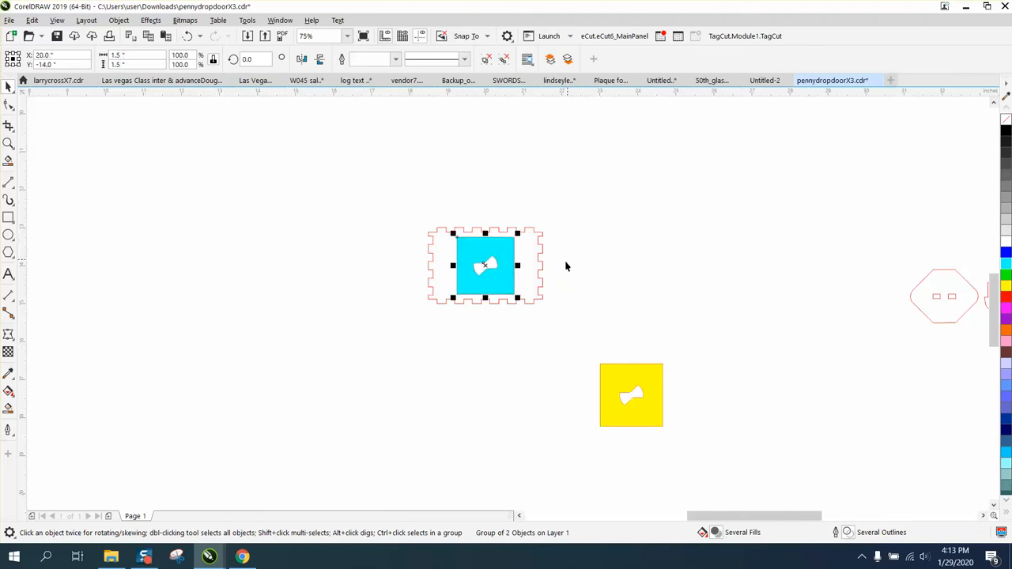
left_click(612, 373)
key("p")
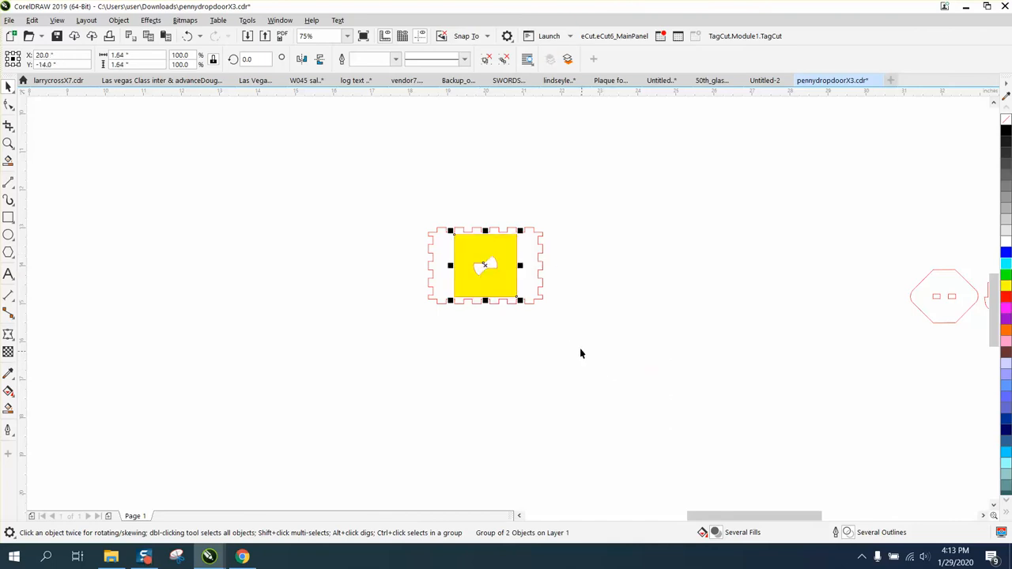
Step: Send the yellow square behind the cyan square and inspect the stacked door parts up close
left_click(118, 20)
mouse_move(155, 214)
left_click(291, 230)
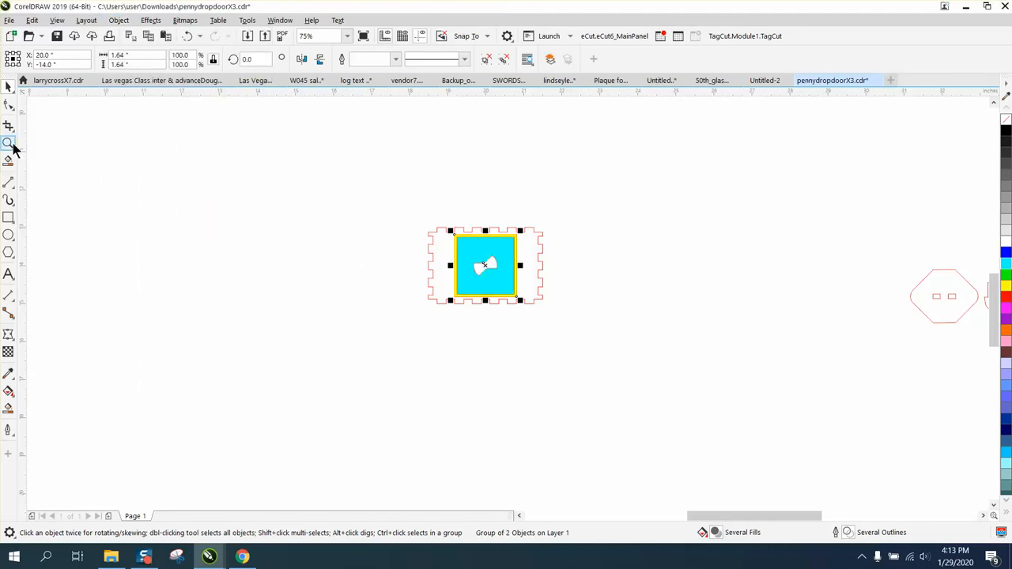
key("z")
left_click_drag(419, 219, 621, 332)
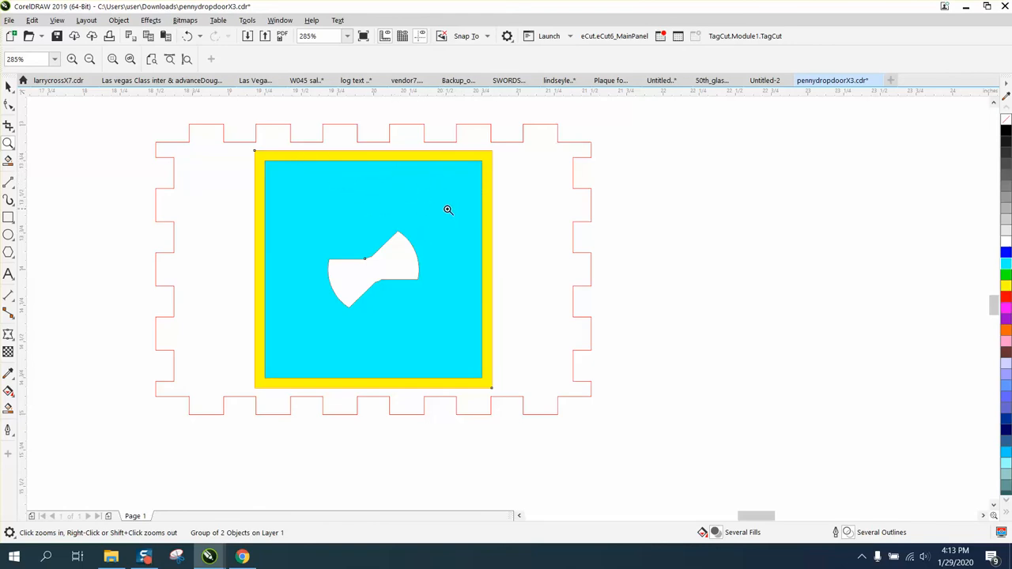
right_click(370, 203)
right_click(718, 232)
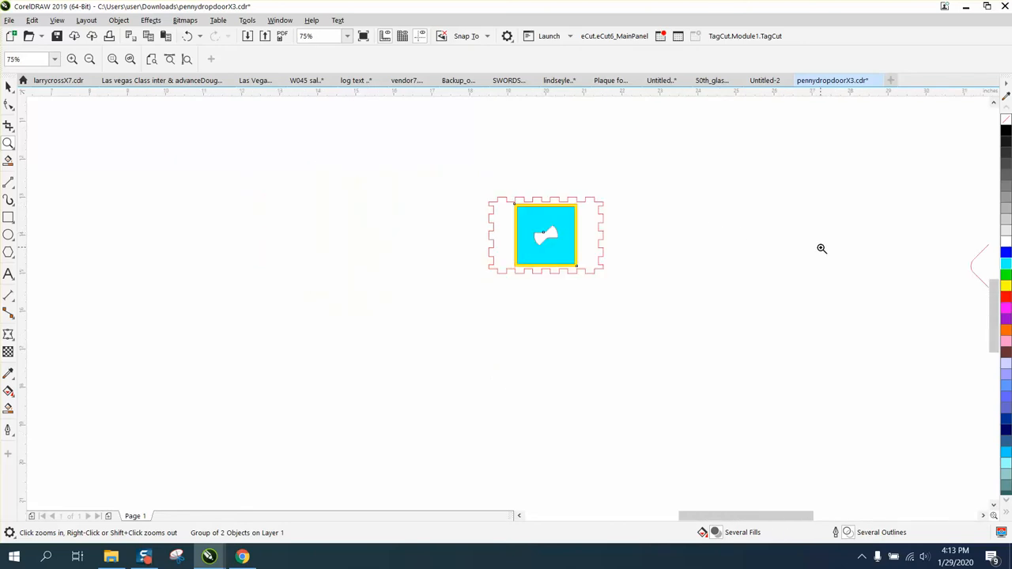
Step: Move the red octagonal piece with two slots next to the toothed panel, on its right side
right_click(820, 247)
left_click(9, 86)
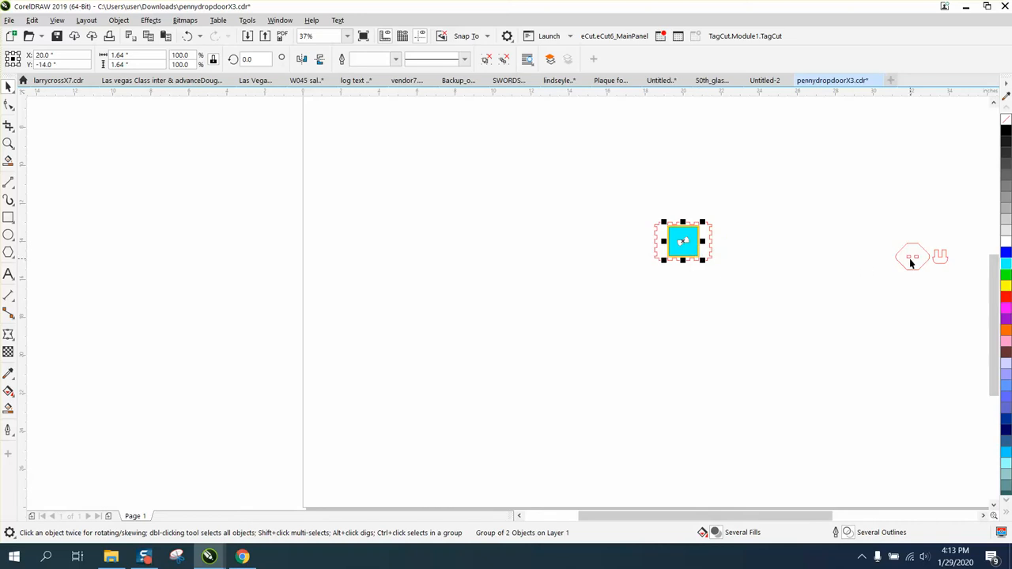
left_click_drag(912, 261, 740, 243)
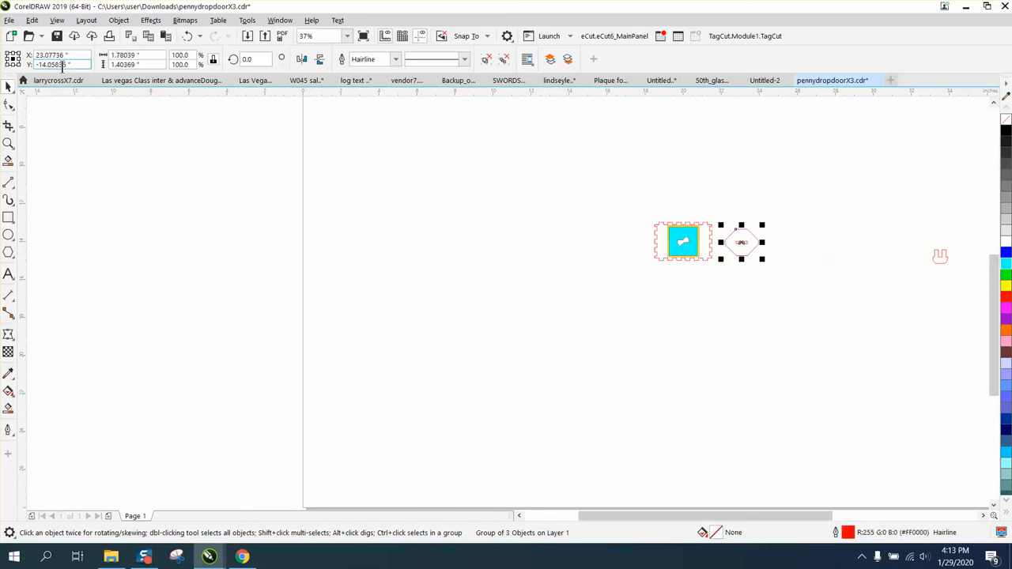
Step: Fill the octagonal piece with magenta, leaving its two rectangular slots unfilled
left_click(8, 143)
left_click_drag(630, 216, 870, 304)
left_click(9, 88)
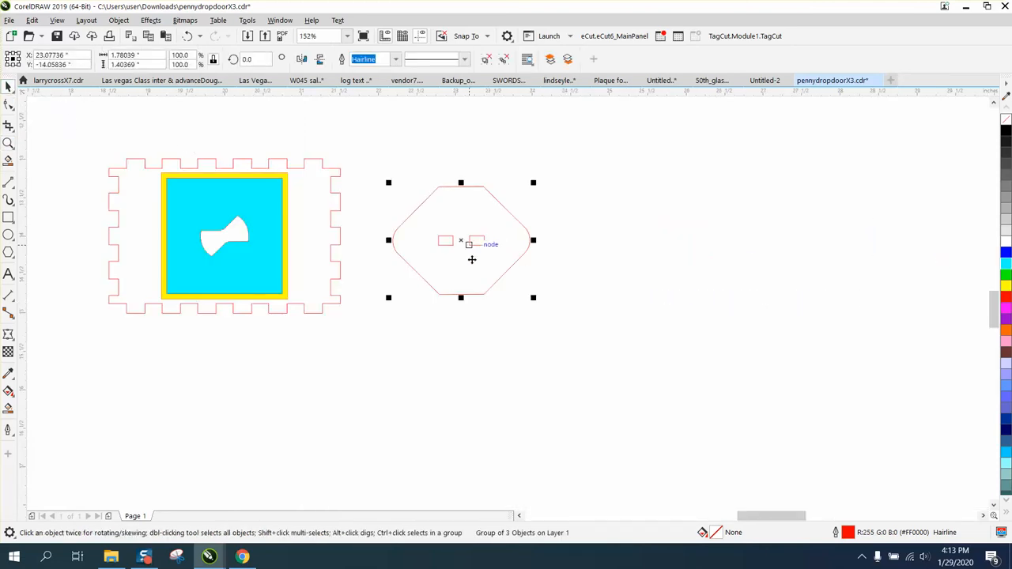
left_click(8, 408)
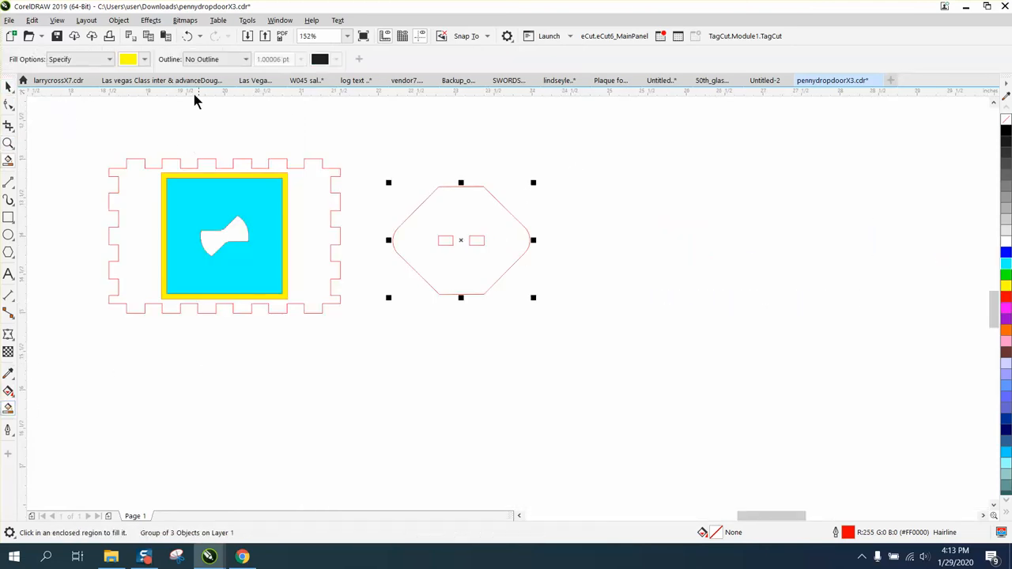
left_click(143, 60)
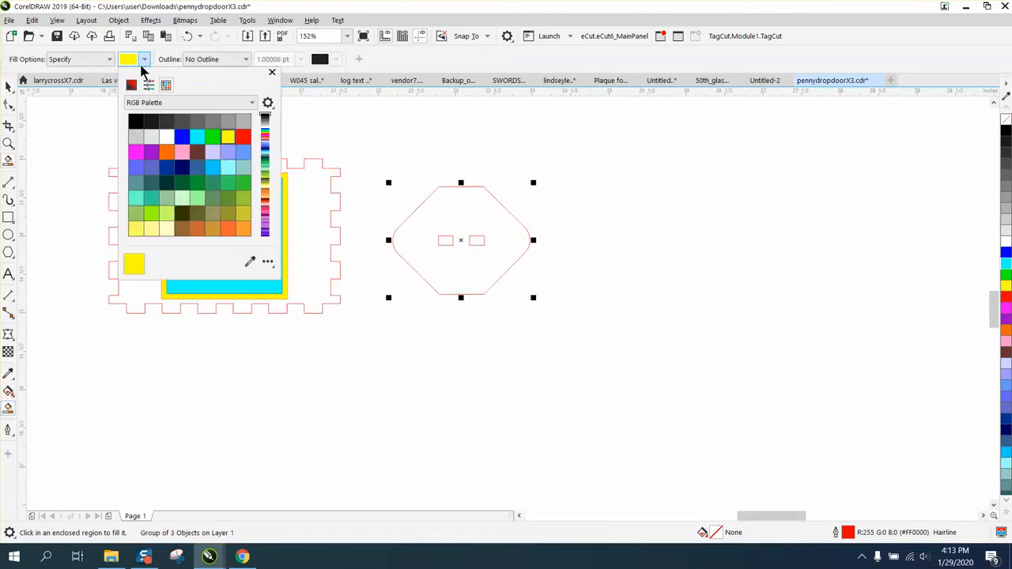
left_click(135, 151)
left_click(456, 200)
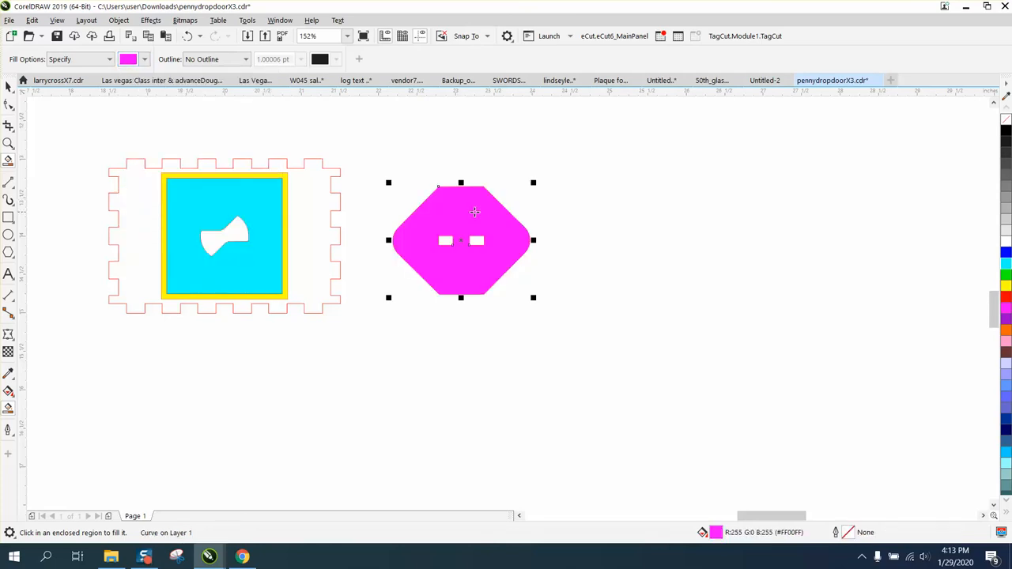
Step: Center the magenta octagon on the page, send it behind the cyan and yellow squares, and inspect the stack up close
key("p")
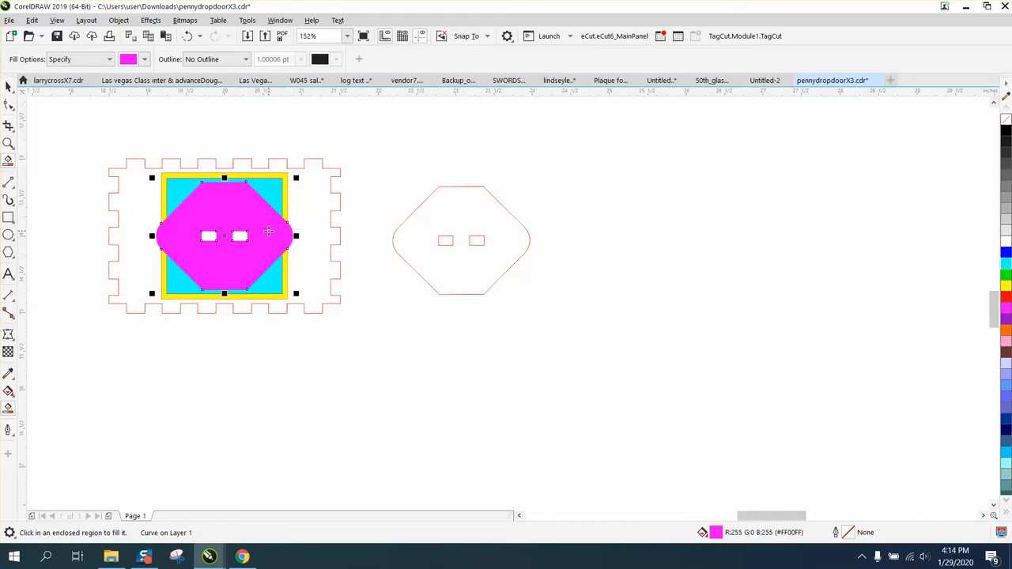
left_click(118, 19)
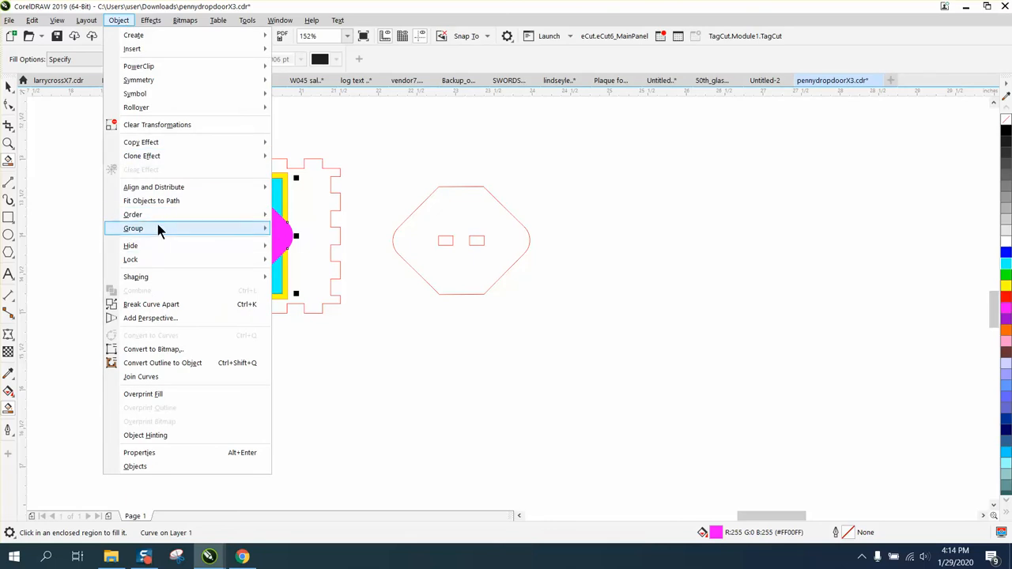
mouse_move(157, 214)
left_click(314, 230)
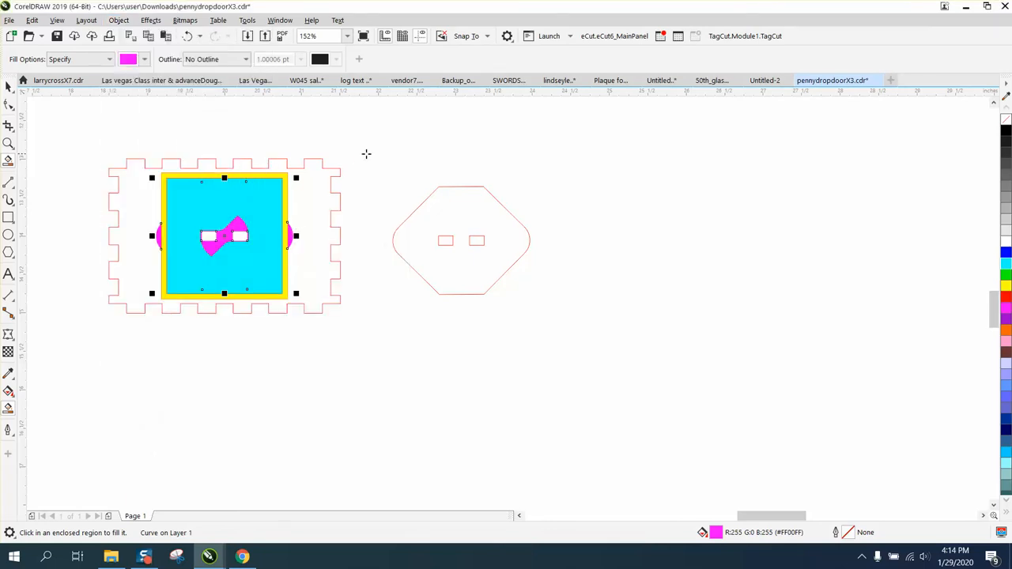
left_click(8, 125)
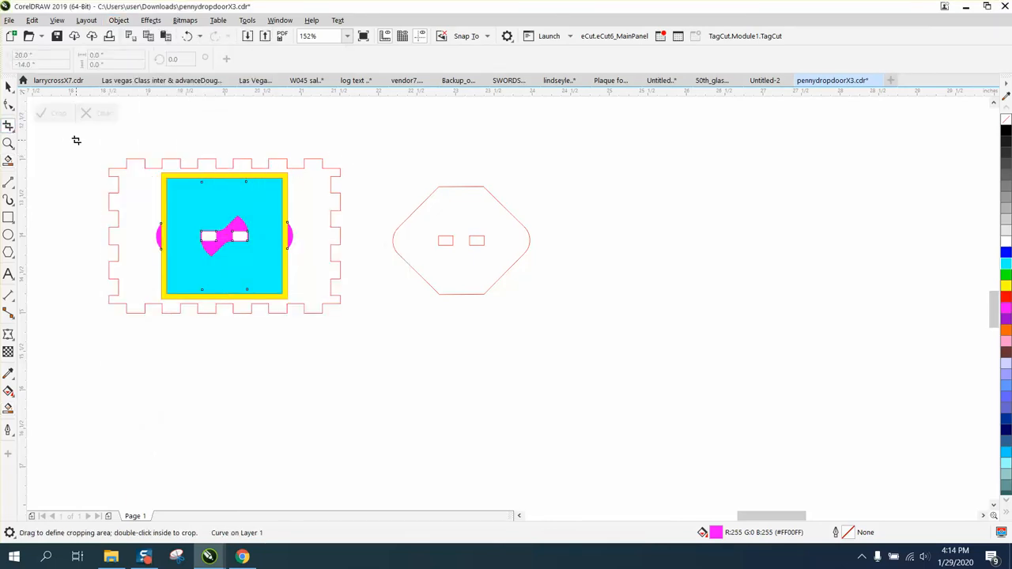
left_click_drag(138, 181, 346, 318)
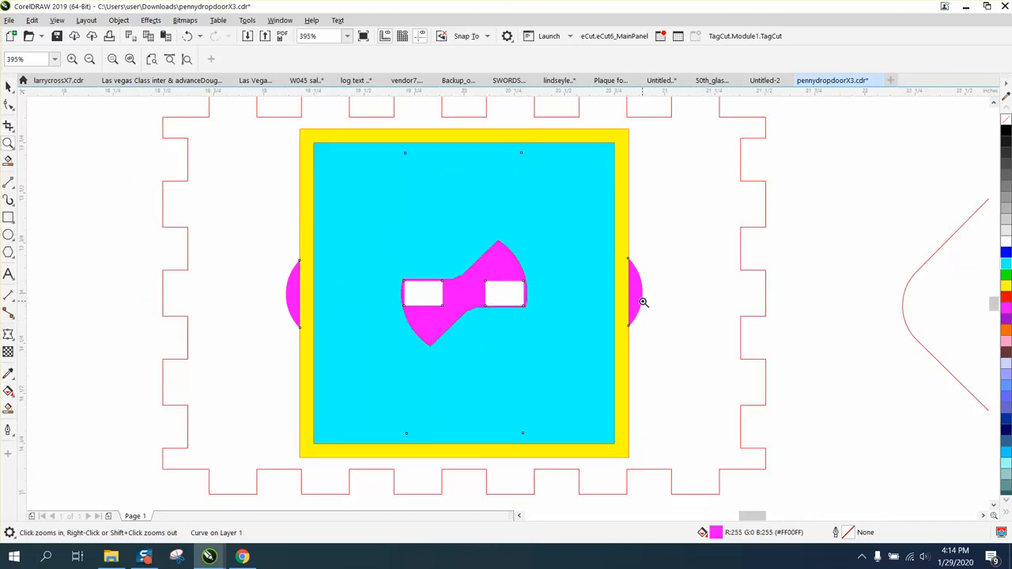
Step: Bring the two-pronged handle piece over to the lower right corner of the stacked squares
right_click(565, 282)
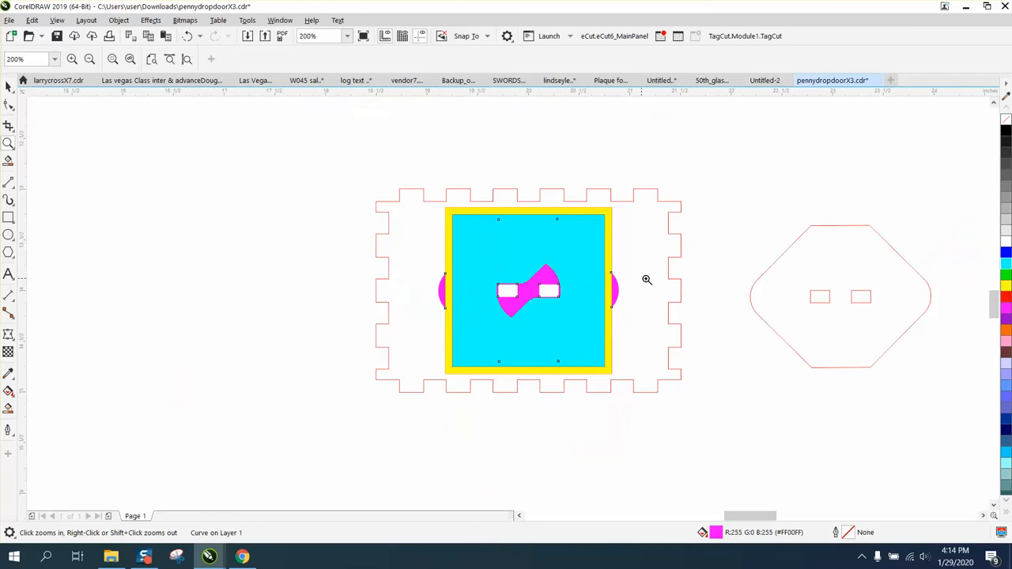
right_click(557, 277)
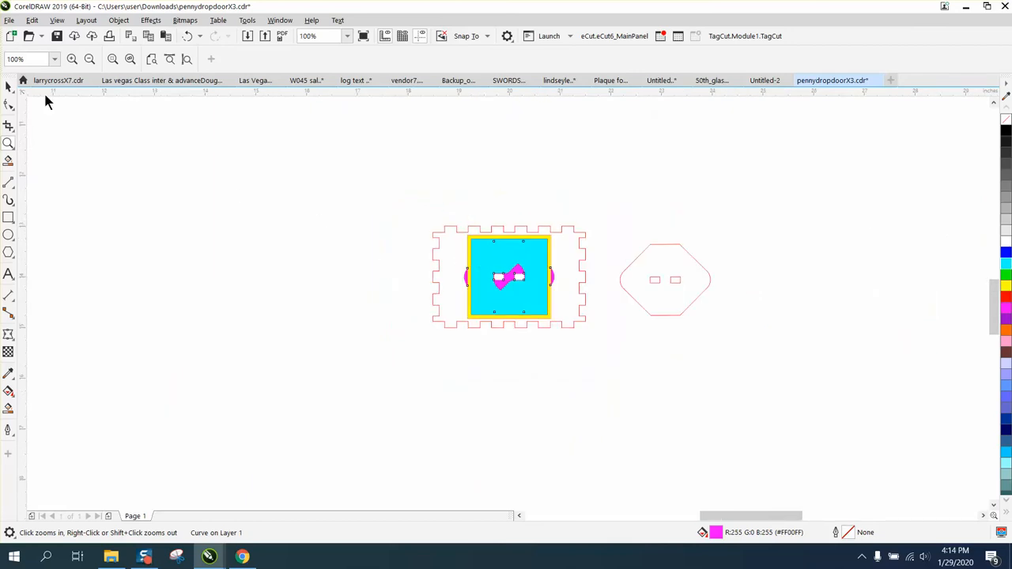
right_click(666, 281)
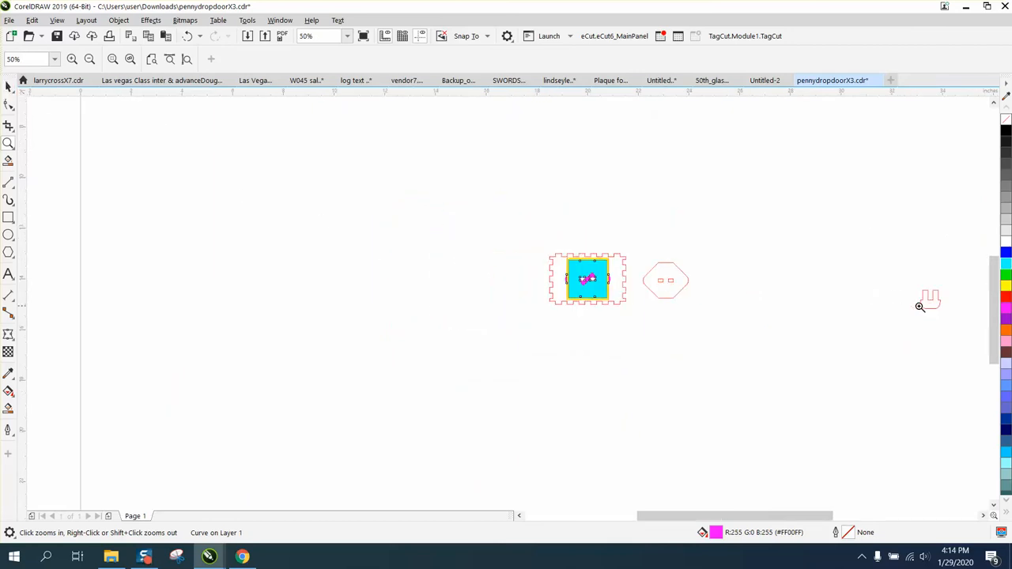
left_click(8, 87)
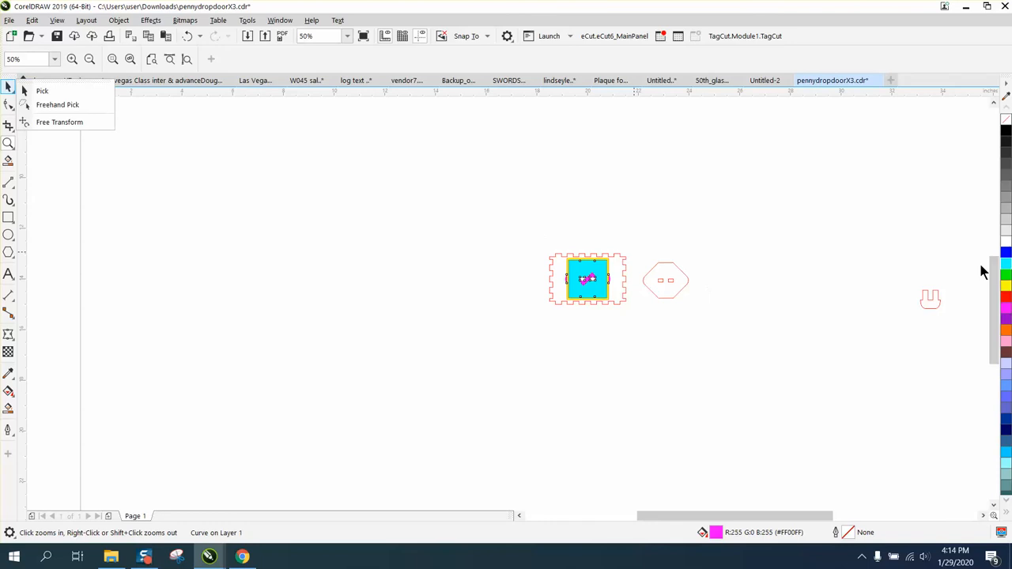
left_click(937, 295)
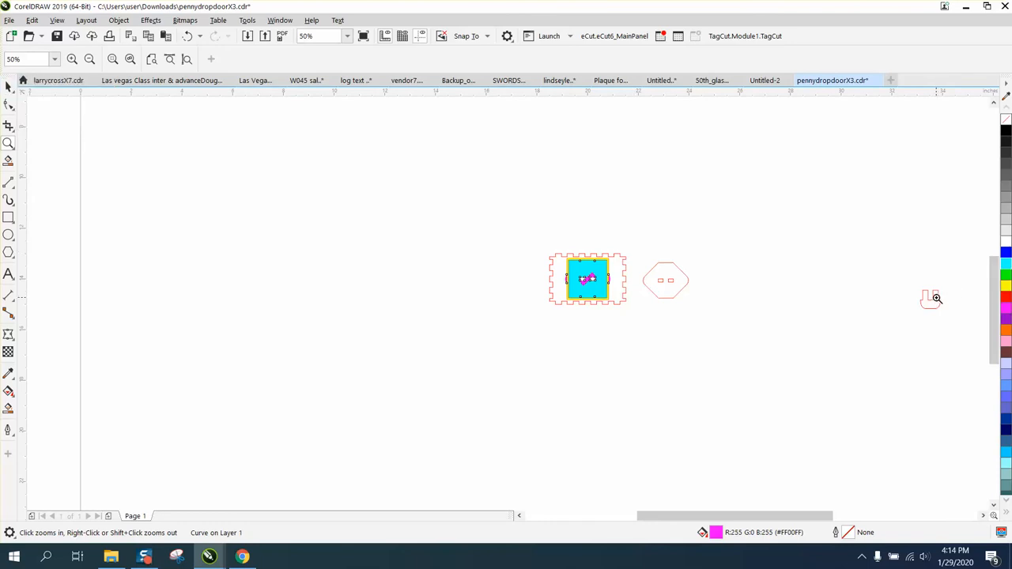
left_click(4, 88)
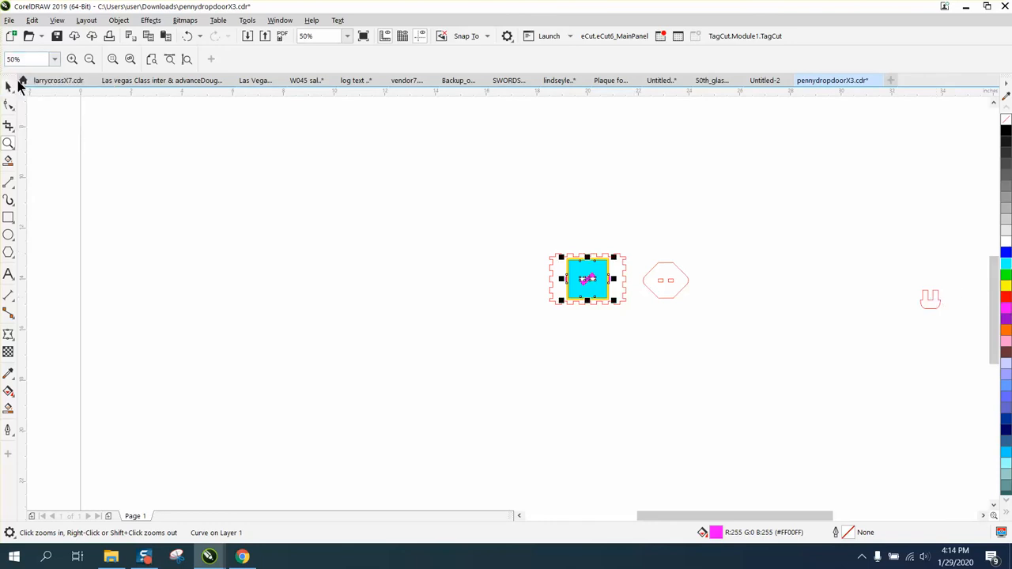
left_click(933, 303)
left_click_drag(932, 303, 611, 311)
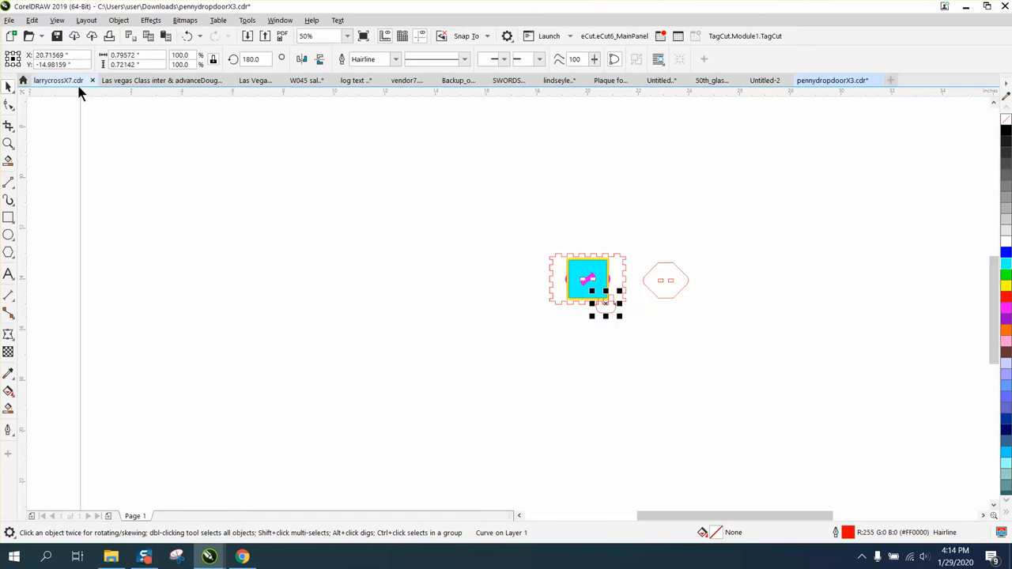
Step: Move the two-pronged handle straight down until it is clear of the toothed panel's lower edge
left_click(7, 143)
left_click_drag(560, 258, 681, 349)
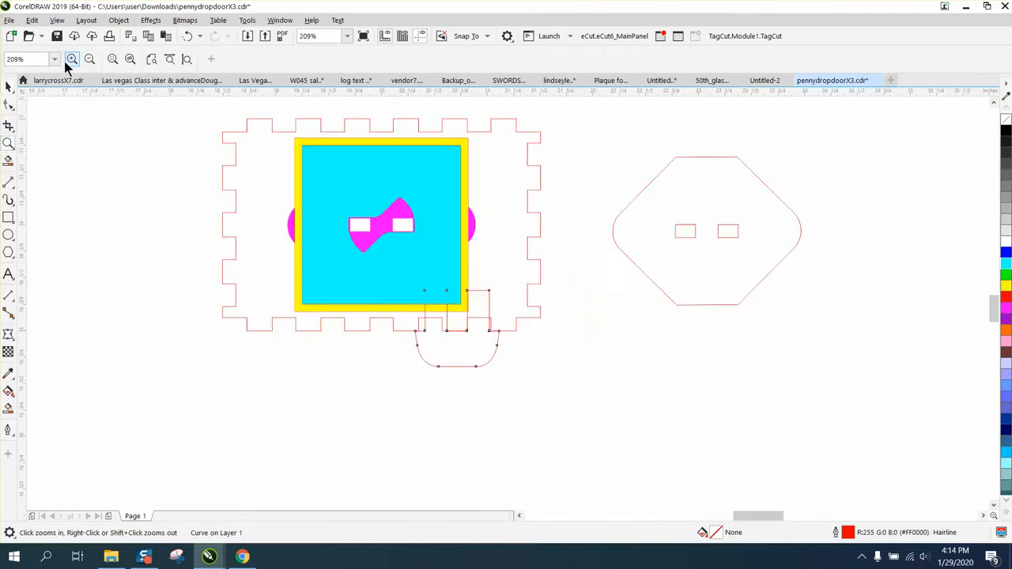
left_click(8, 86)
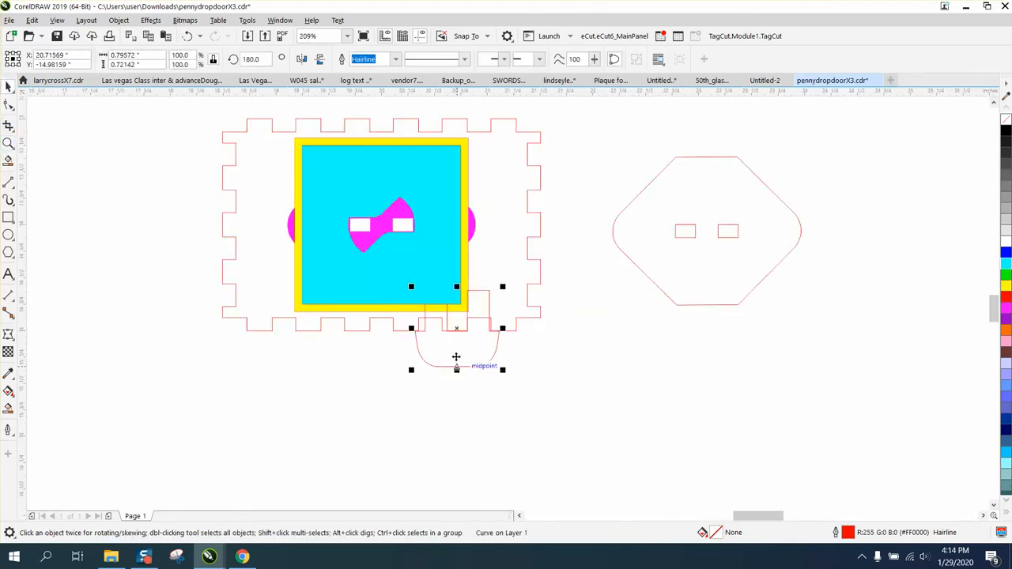
left_click_drag(457, 363, 456, 401)
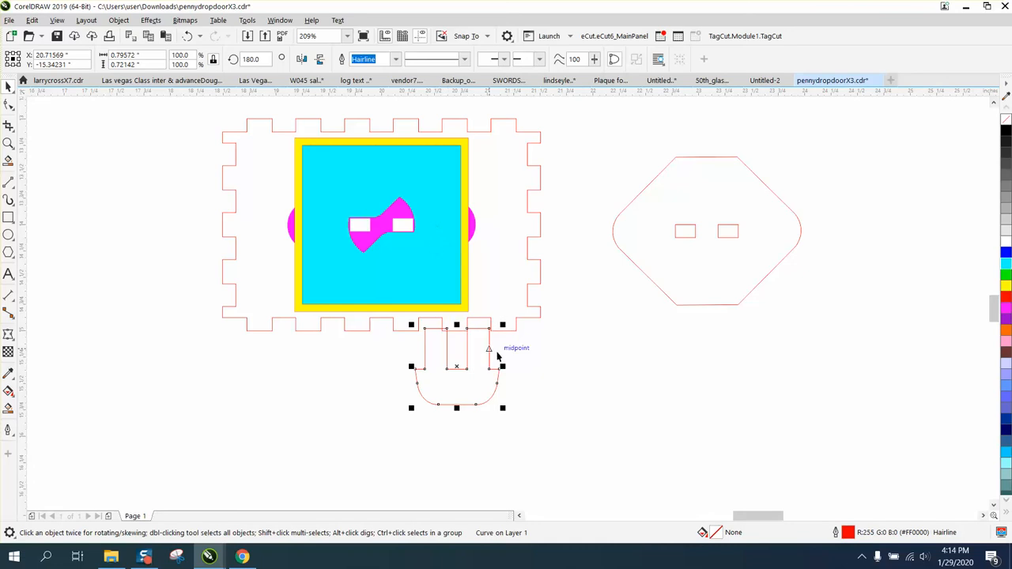
left_click_drag(490, 347, 490, 368)
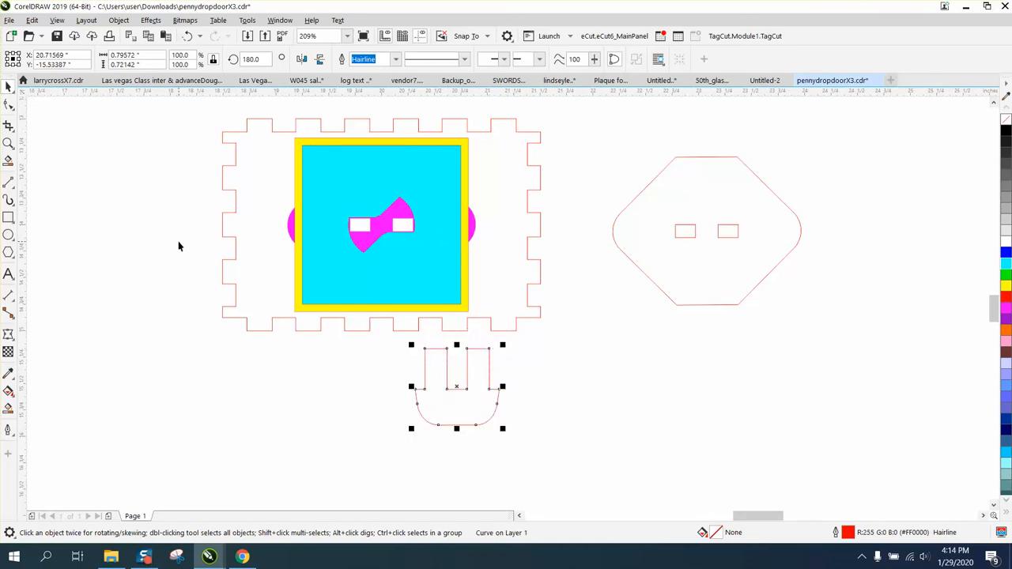
Step: Dimension the length of the handle's right prong vertically, placing the dimension just beside it
left_click(13, 301)
left_click(14, 301)
left_click(39, 296)
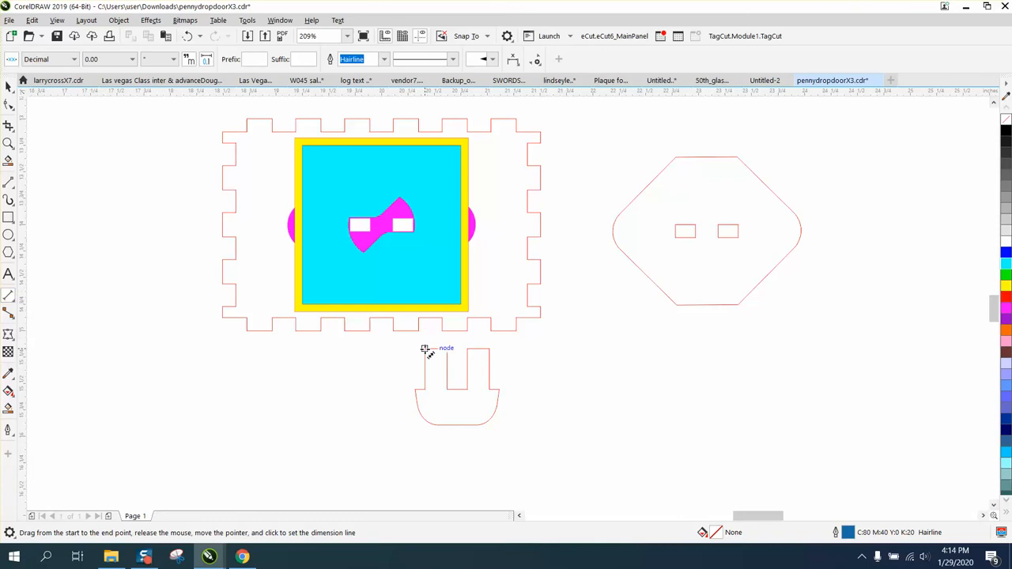
left_click_drag(490, 390, 490, 347)
left_click(515, 365)
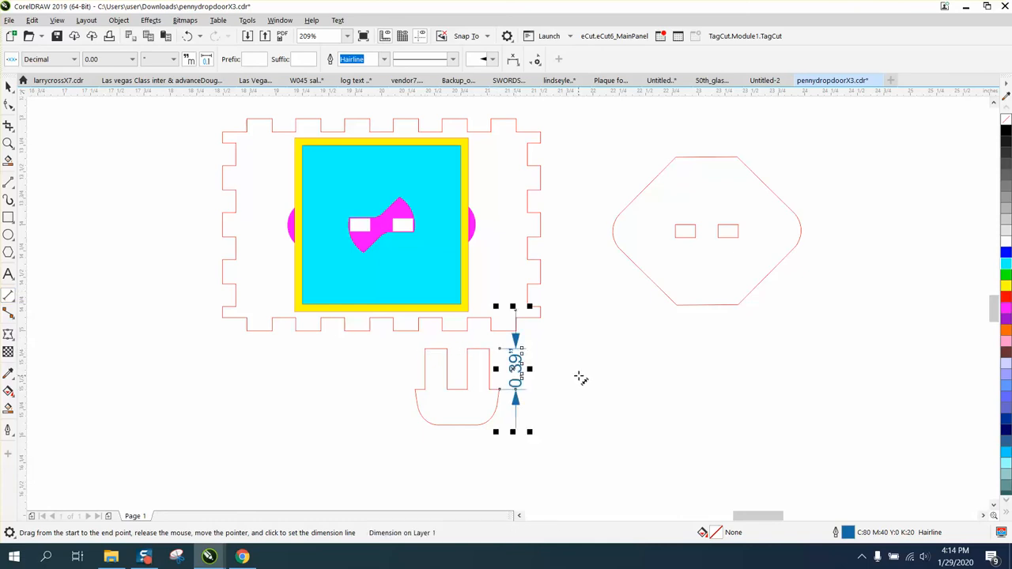
left_click(7, 86)
left_click(117, 151)
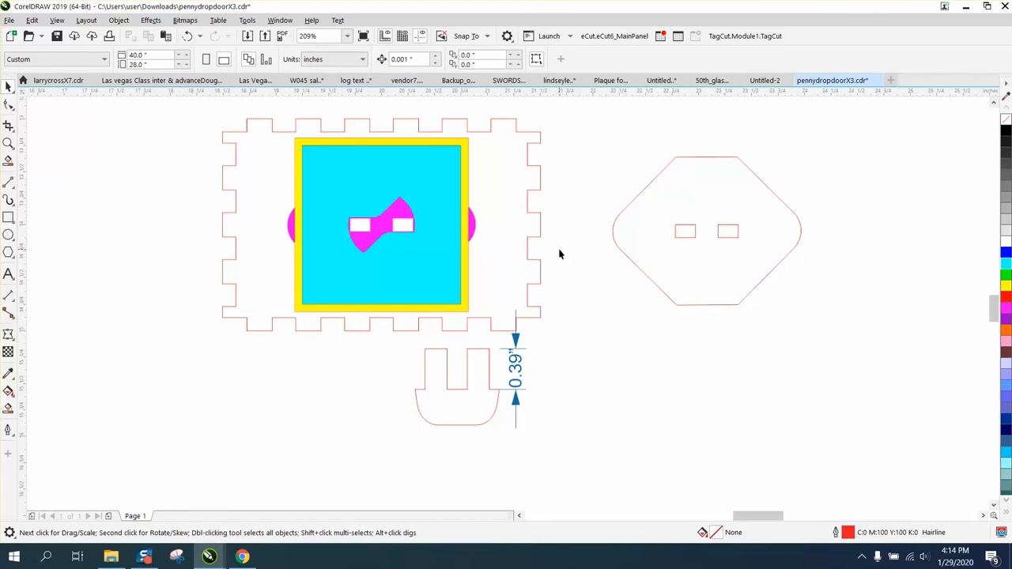
Step: Calculate three material thicknesses, 0.125 × 3, in the Calculator and close it
key("XF86Calculator")
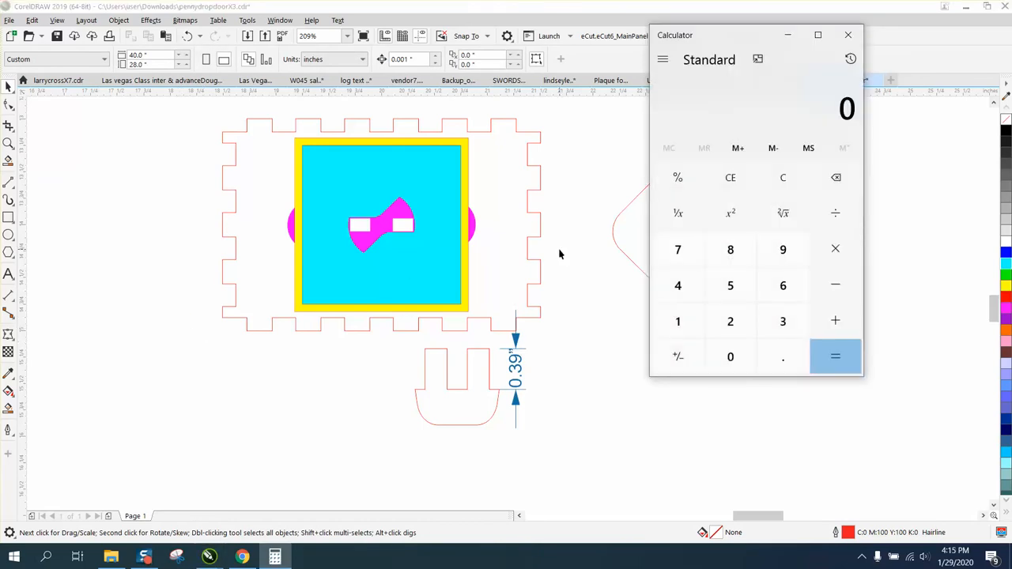
type(".125")
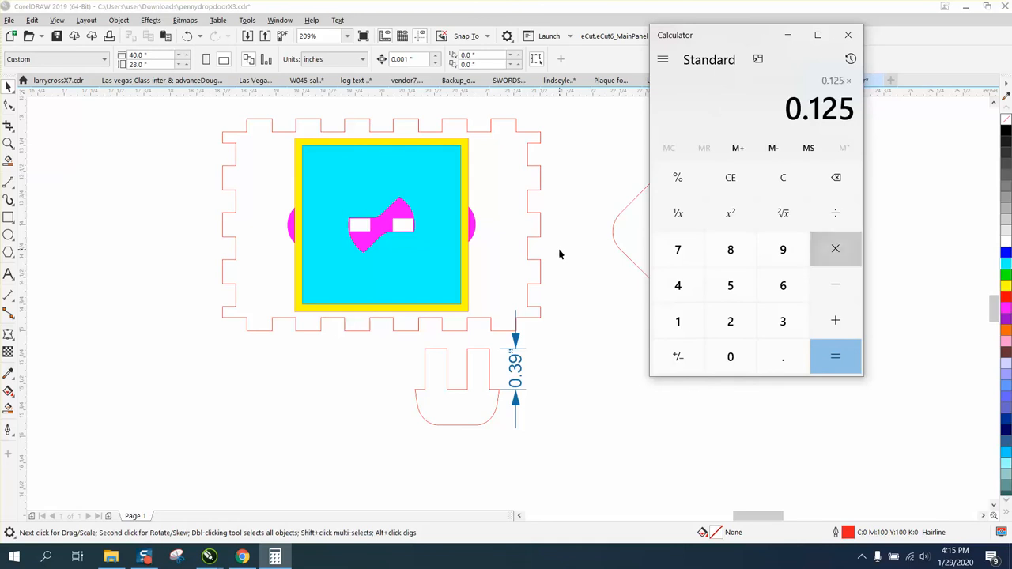
type("*3")
key("Return")
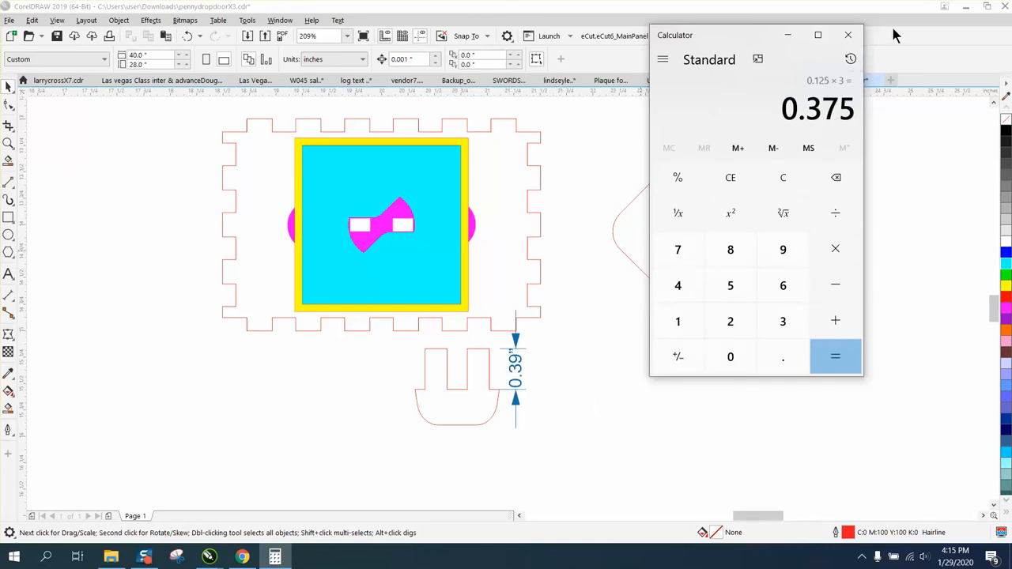
left_click(847, 34)
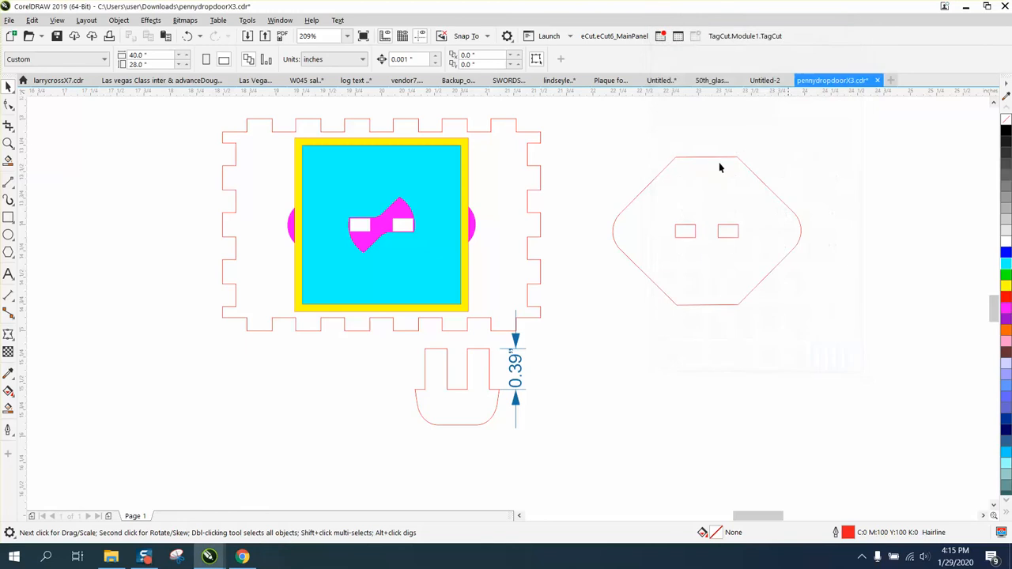
Step: Move the toothed panel out from under the colored stack to the empty area at the octagon outline's lower edge
left_click(402, 218)
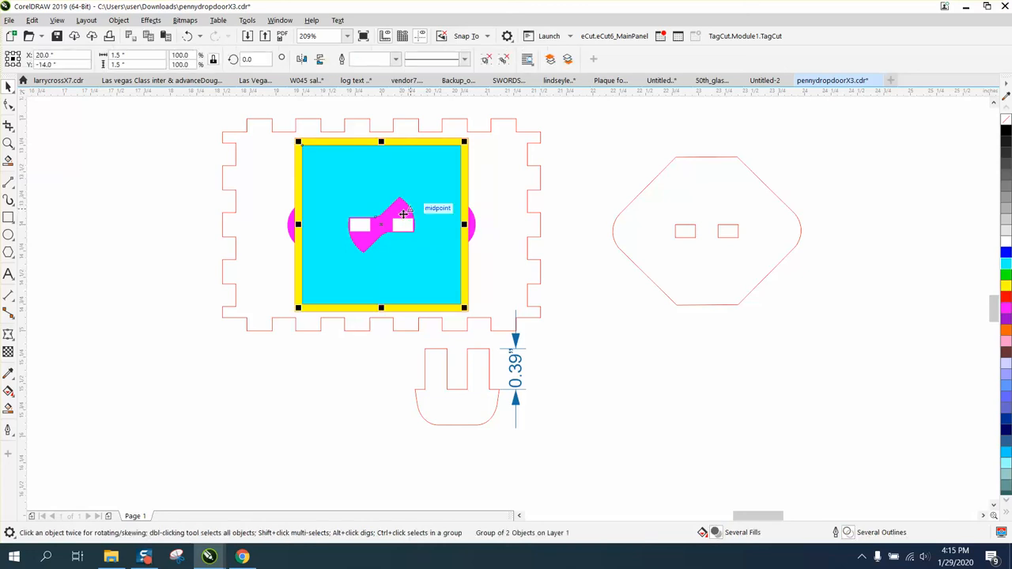
left_click(489, 235)
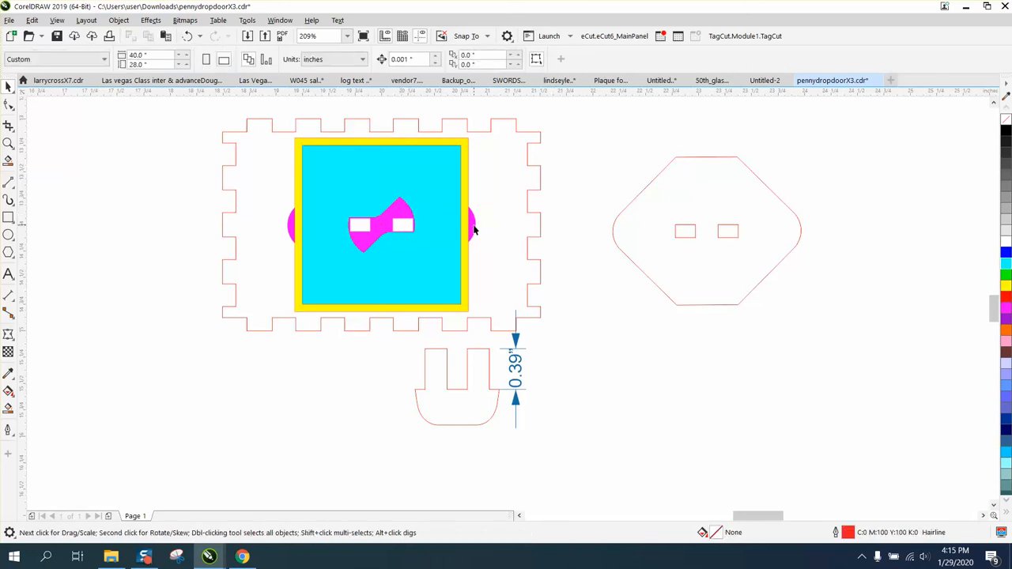
left_click(473, 229)
left_click(578, 224)
left_click_drag(535, 218, 955, 380)
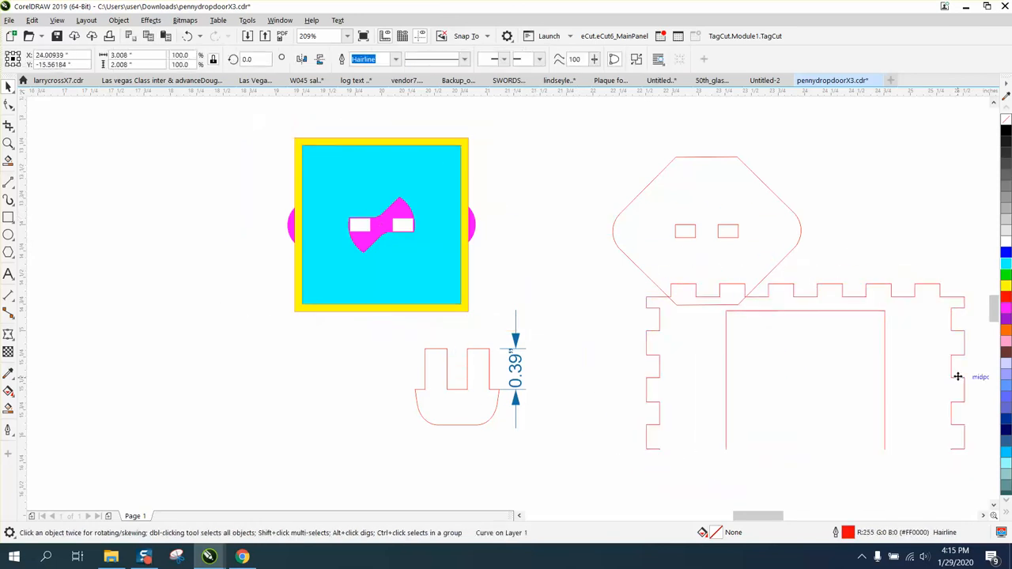
Step: Rotate the magenta octagon counterclockwise by about 45.5° around its center, behind the squares
left_click(476, 227)
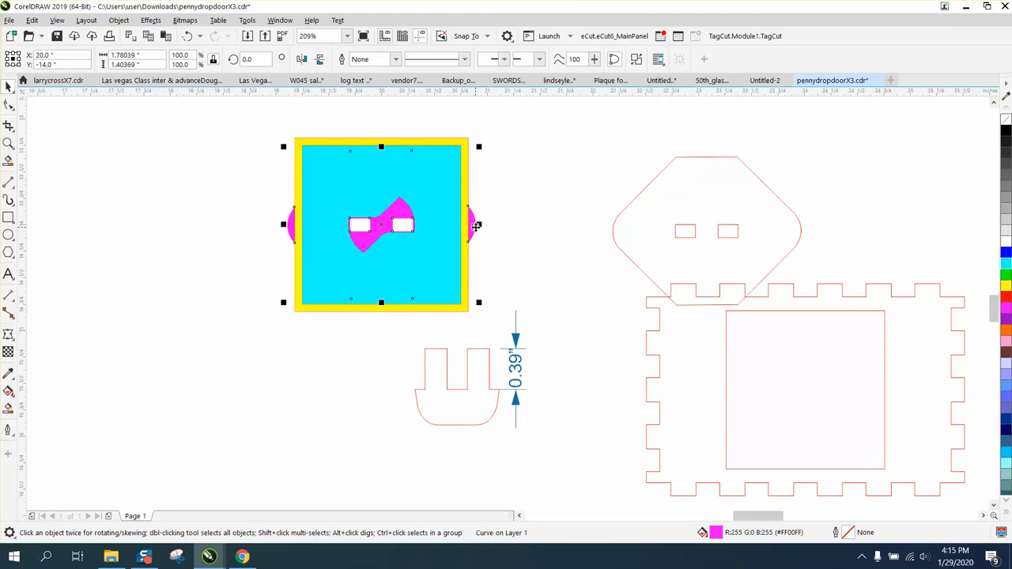
left_click(476, 226)
left_click_drag(480, 146, 392, 120)
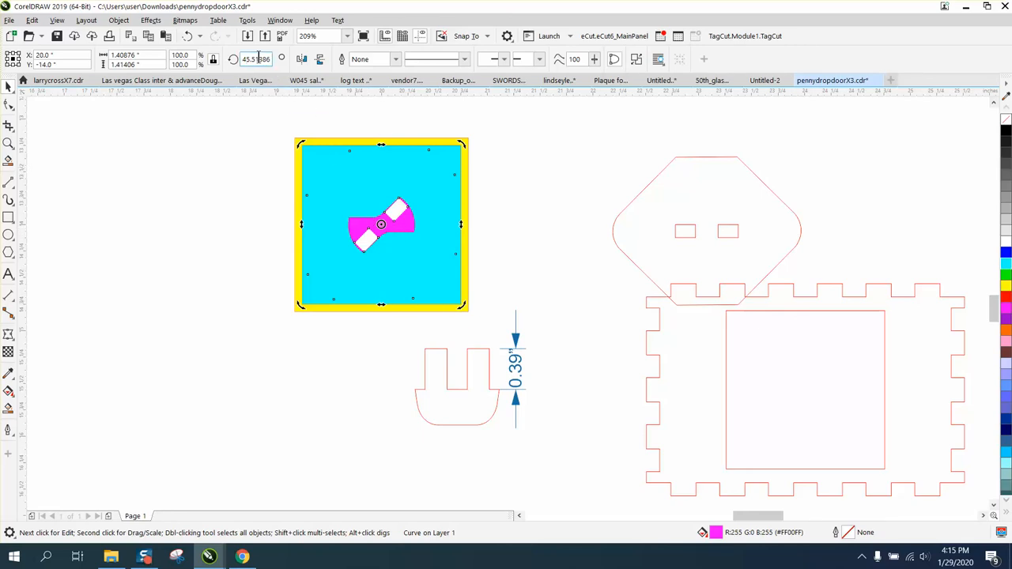
Step: Set the magenta octagon's rotation angle back to 0°
left_click_drag(272, 60, 228, 60)
type("0")
key("Return")
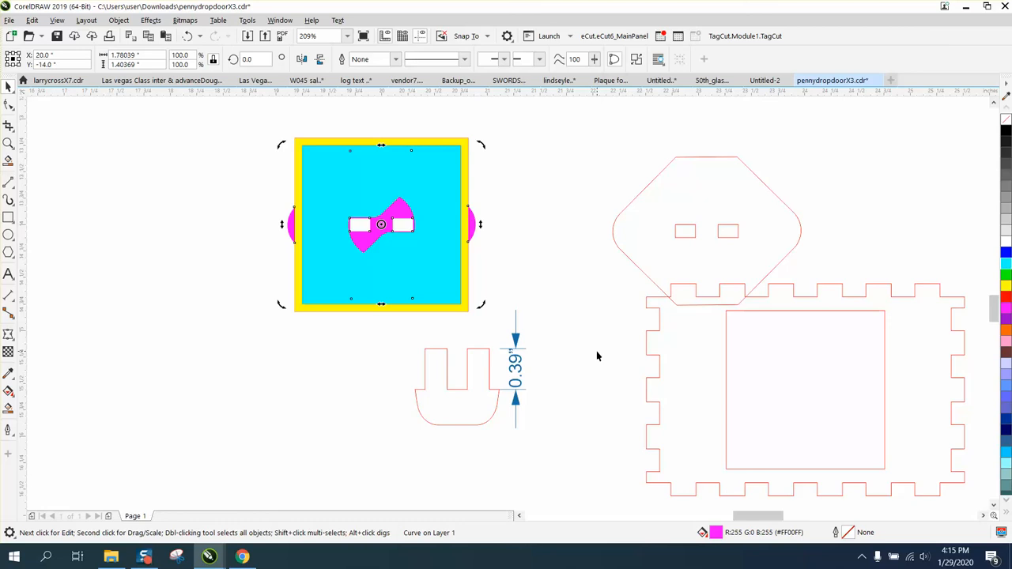
Step: Select all the penny drop box panels and dice laid out along the page's upper edge
scroll(596, 353, "down", 6)
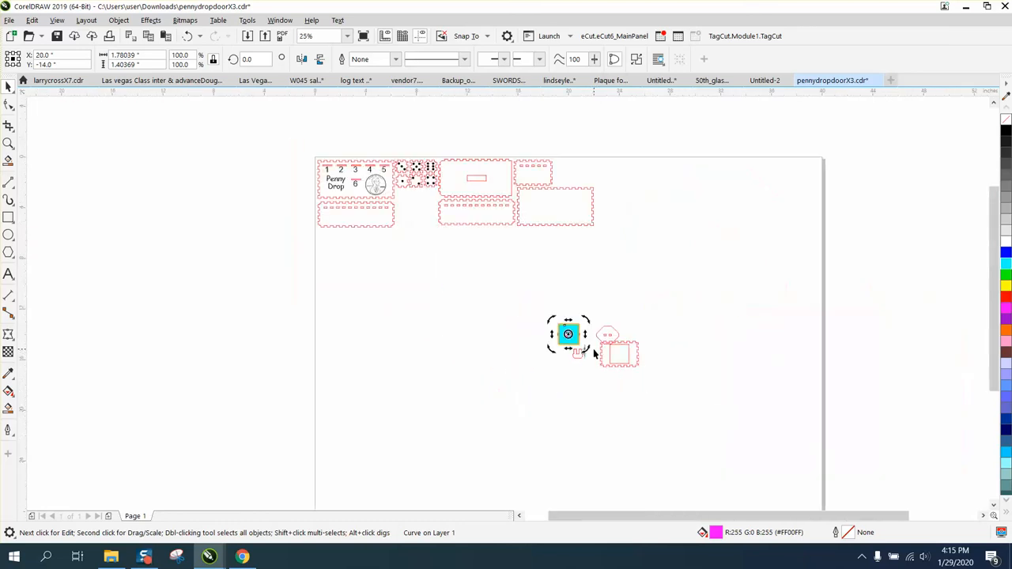
left_click_drag(421, 243, 637, 318)
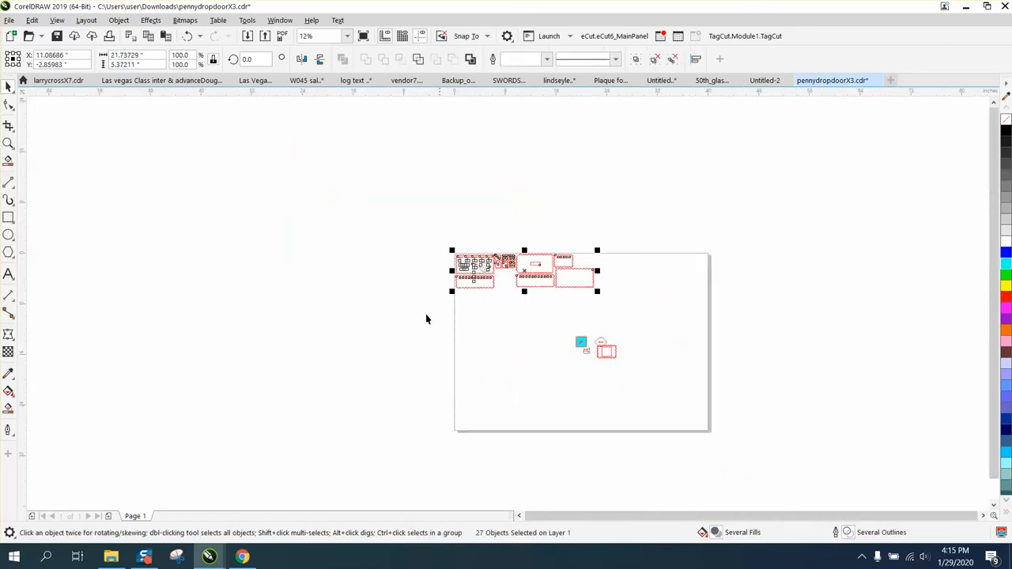
Step: Import facebook.png from the Pictures folder and place it about 72.5 inches wide, overlapping the page's upper-left area
left_click(9, 19)
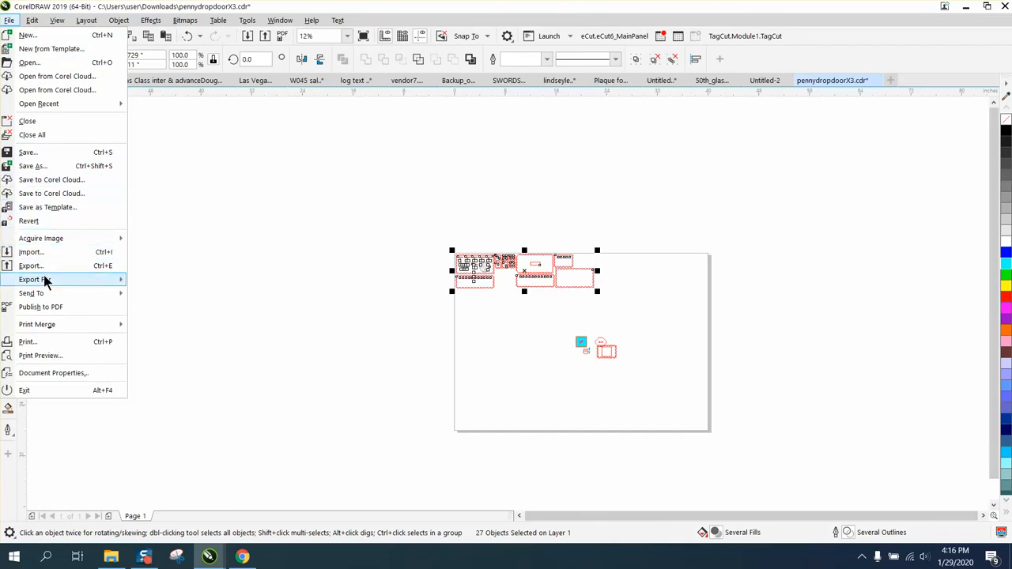
left_click(32, 253)
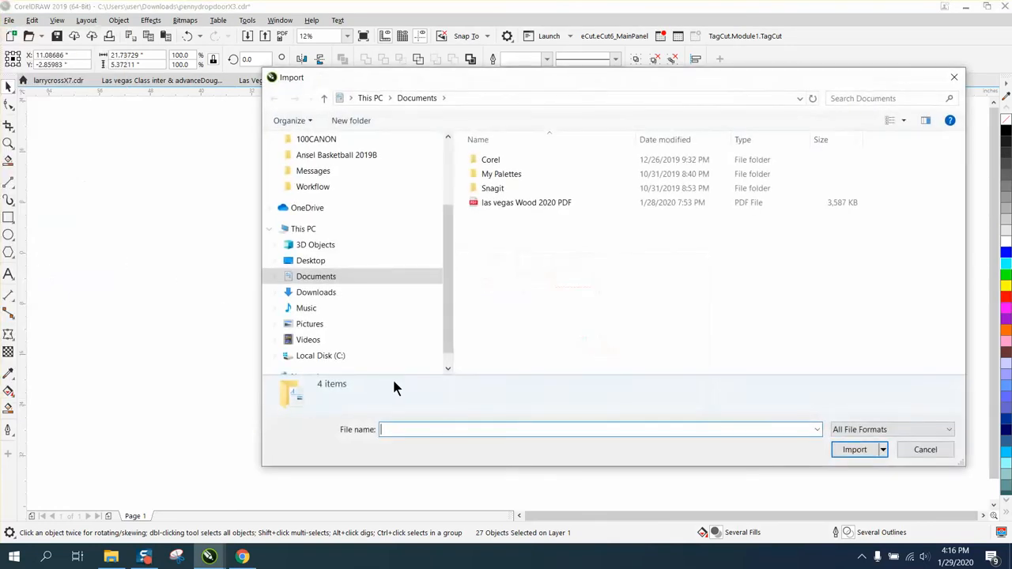
left_click(310, 324)
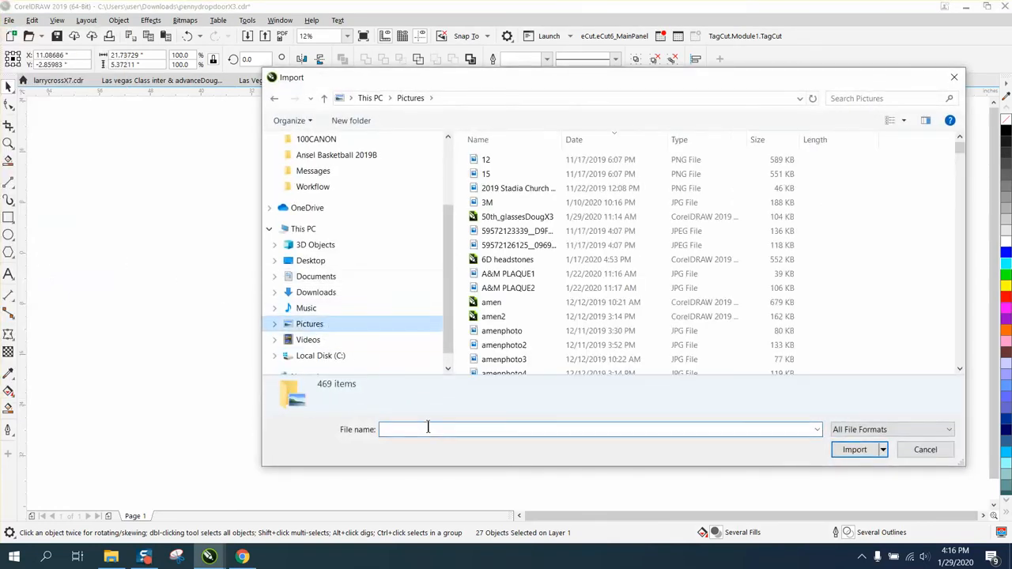
type("FAC")
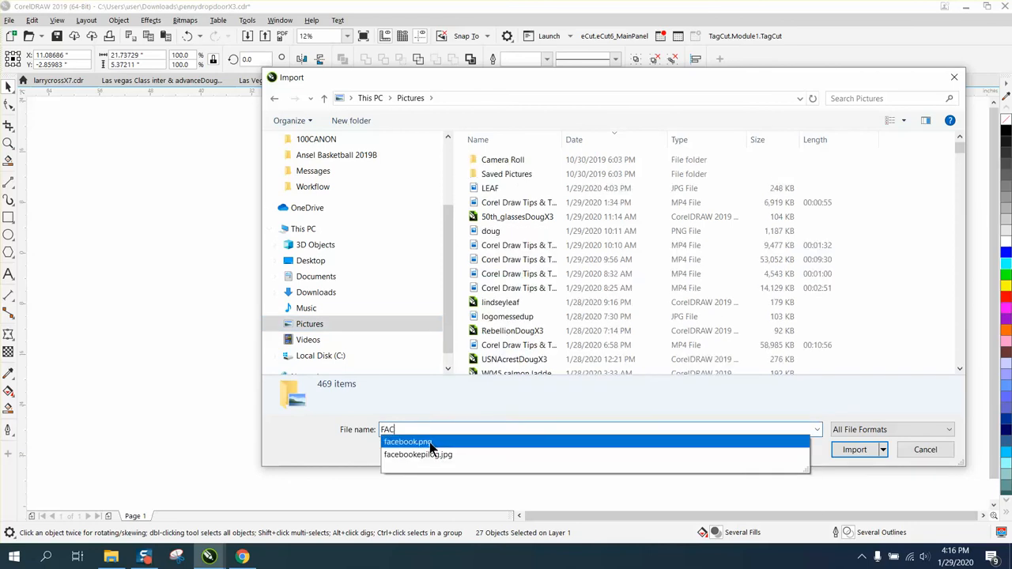
left_click(434, 441)
left_click(850, 450)
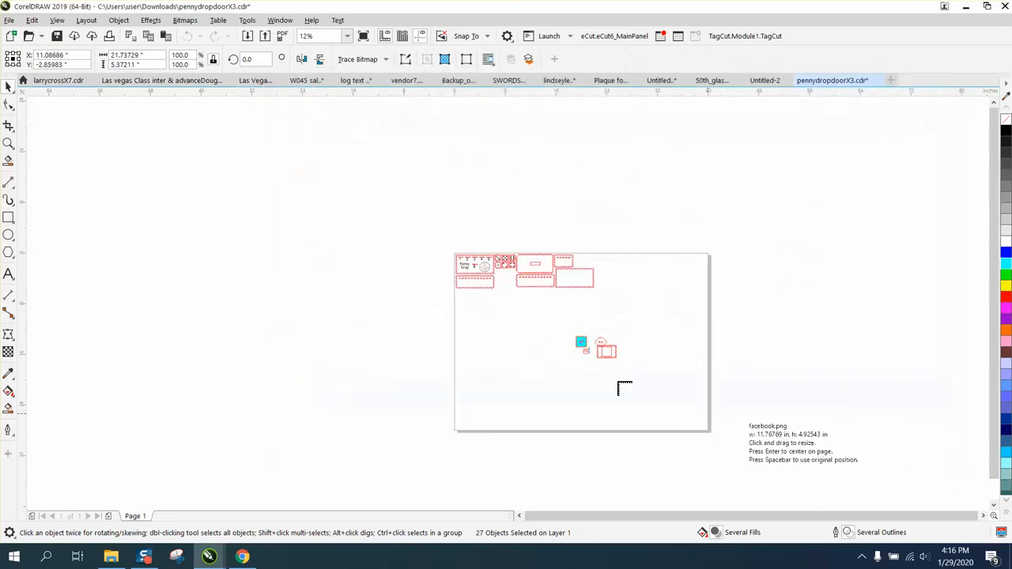
left_click(232, 186)
left_click_drag(308, 219, 695, 380)
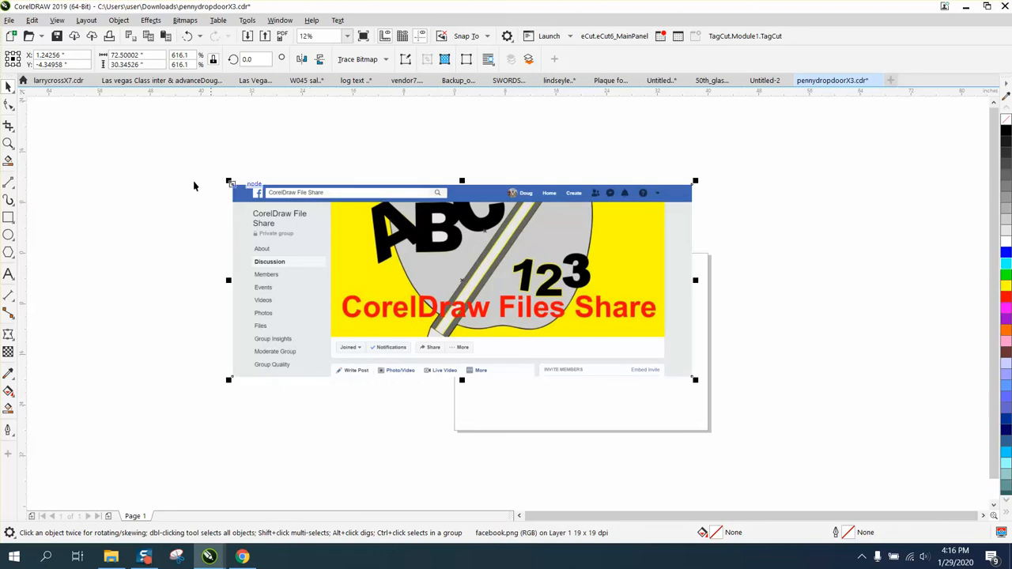
left_click(8, 143)
left_click_drag(222, 177, 427, 264)
right_click(371, 207)
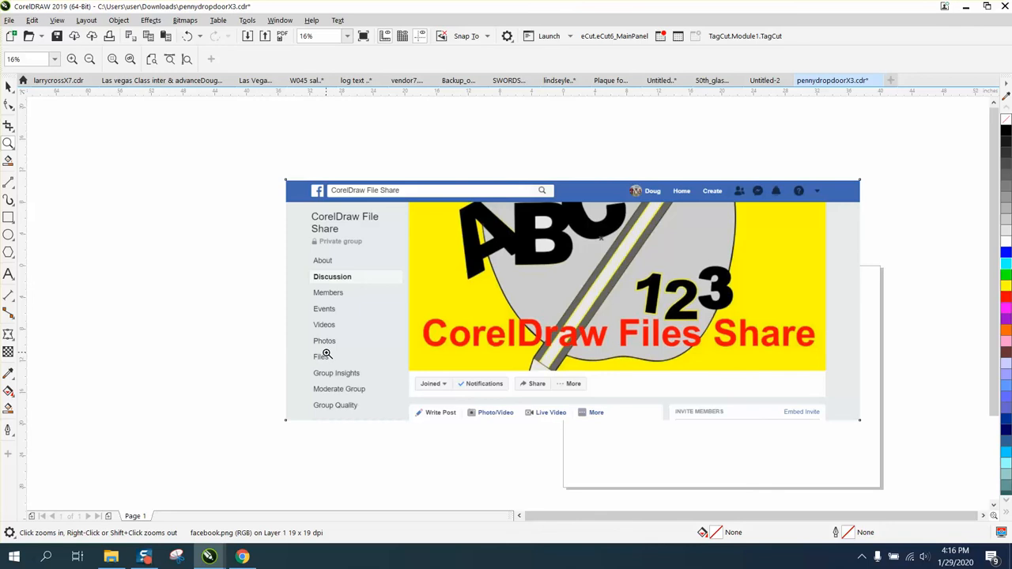
Step: Switch to Chrome and show the Files list of the CorelDraw File Share Facebook group, including pennydropdoorX3.cdr
left_click(242, 557)
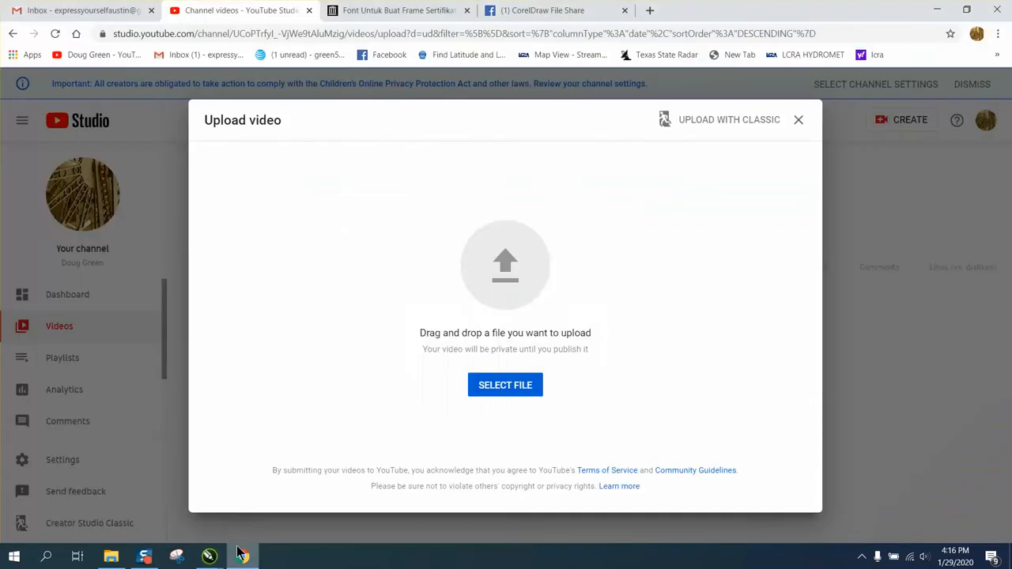
left_click(506, 13)
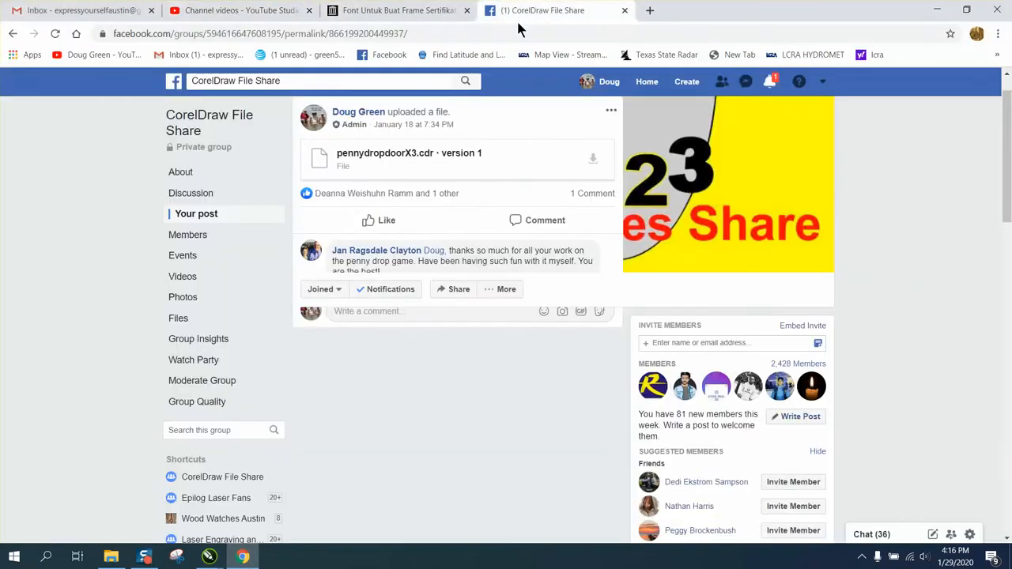
scroll(355, 272, "up", 3)
left_click(191, 318)
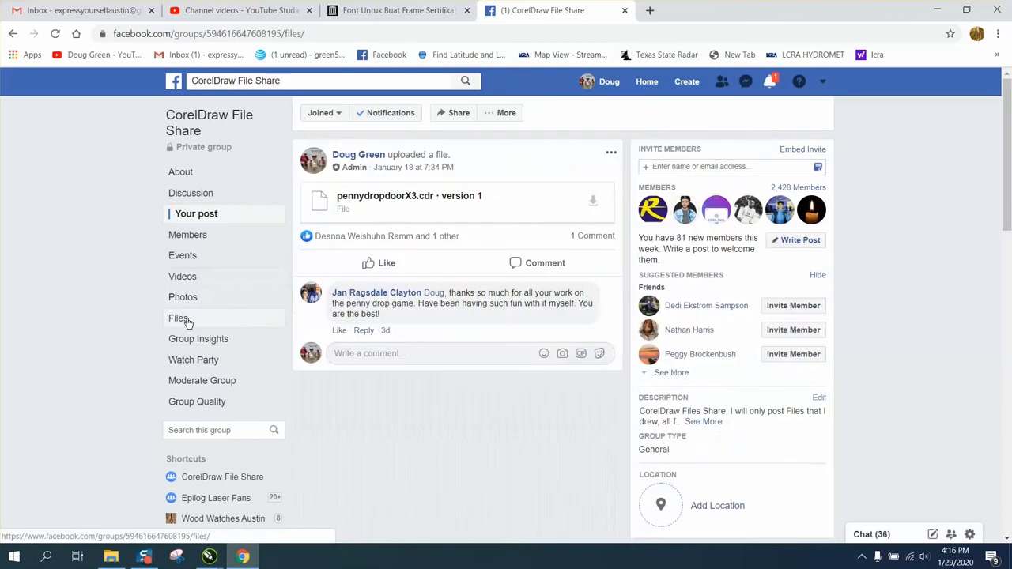
scroll(435, 345, "down", 2)
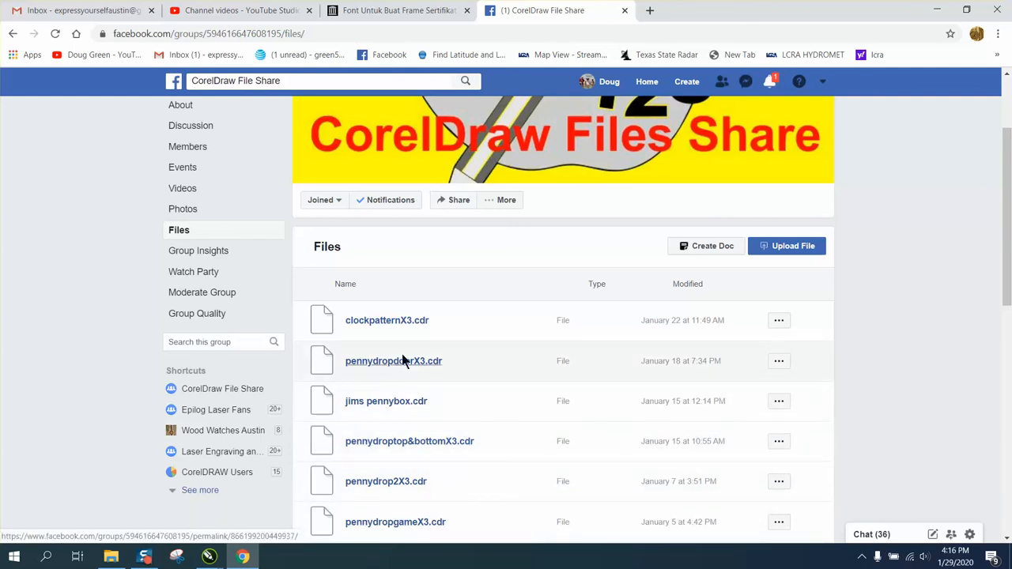
Step: Switch back to pennydropdoorX3.cdr in CorelDRAW and delete the imported Facebook screenshot
mouse_move(209, 556)
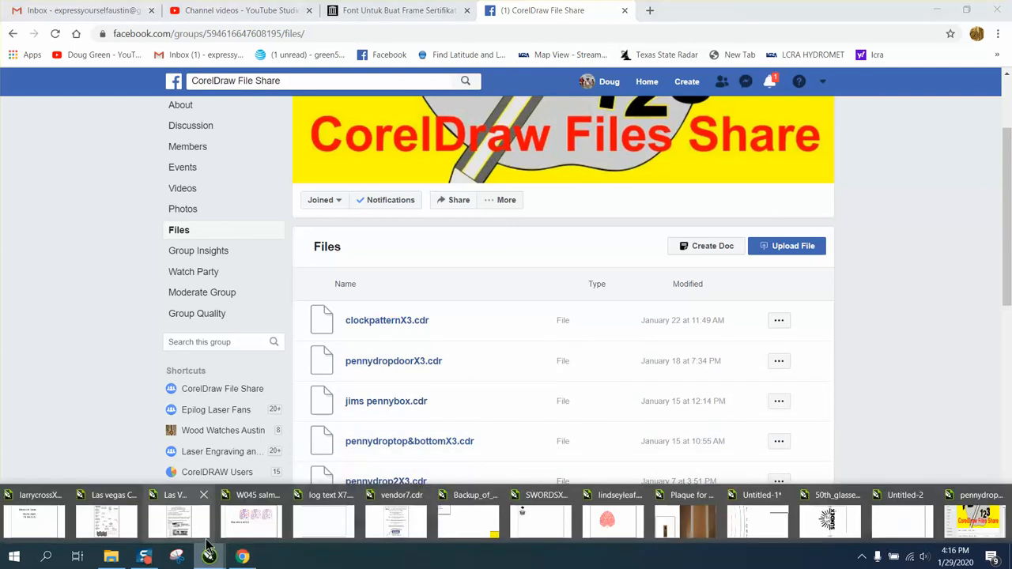
left_click(974, 520)
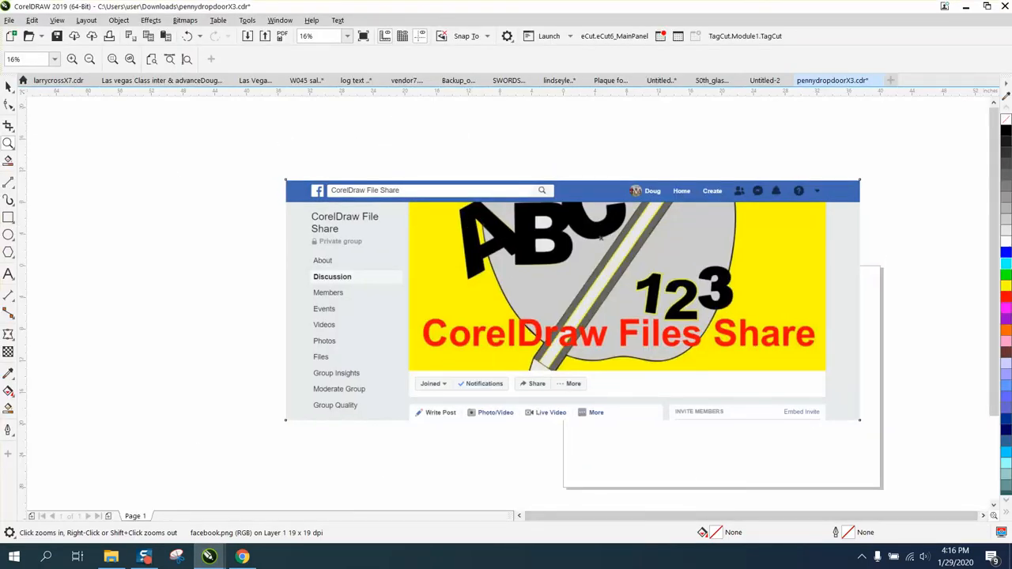
left_click(7, 88)
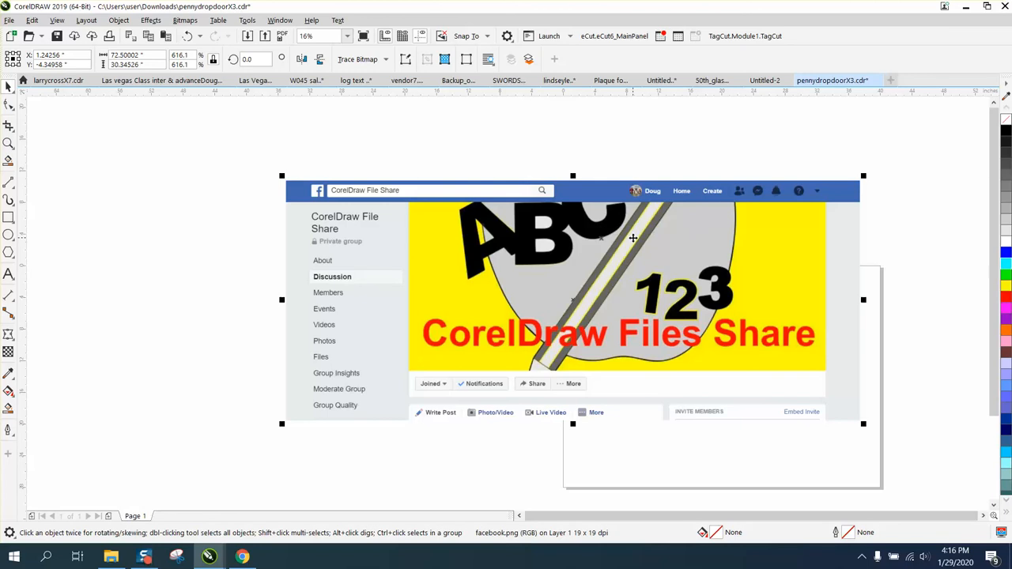
key("Delete")
Step: Delete the vertical dimension beside the two-pronged handle
left_click(8, 143)
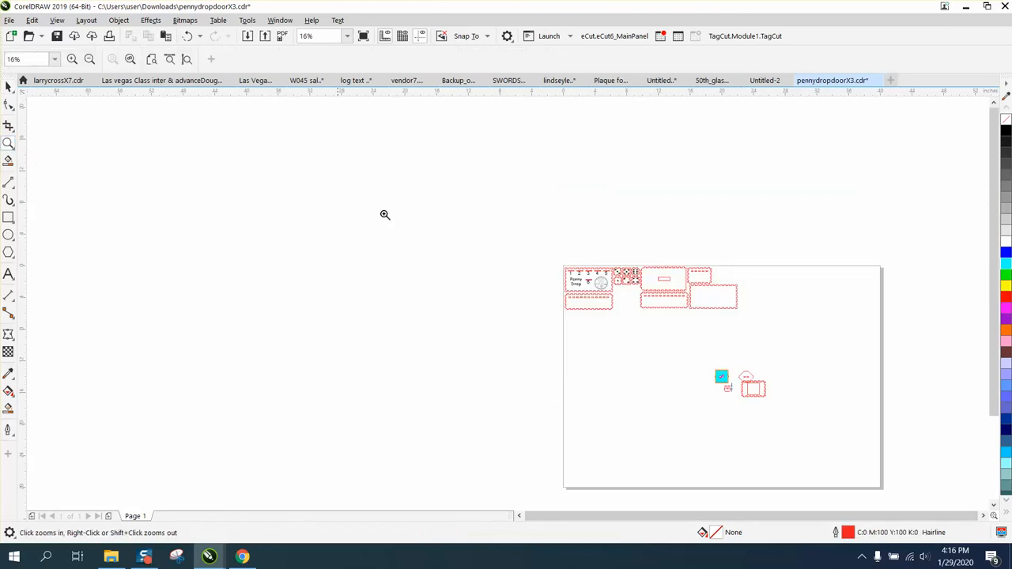
left_click_drag(583, 279, 800, 416)
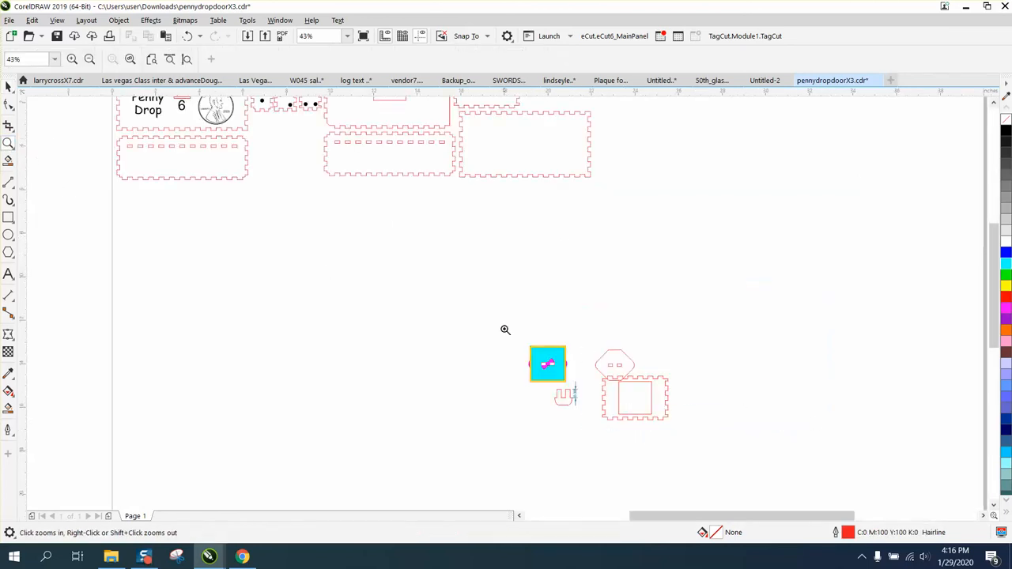
left_click_drag(780, 482, 502, 333)
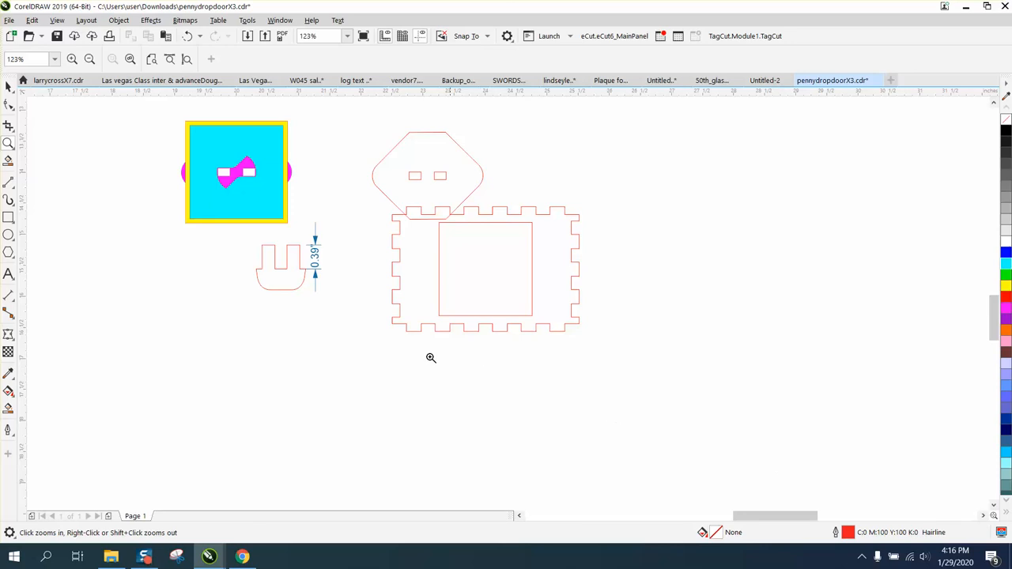
left_click(8, 87)
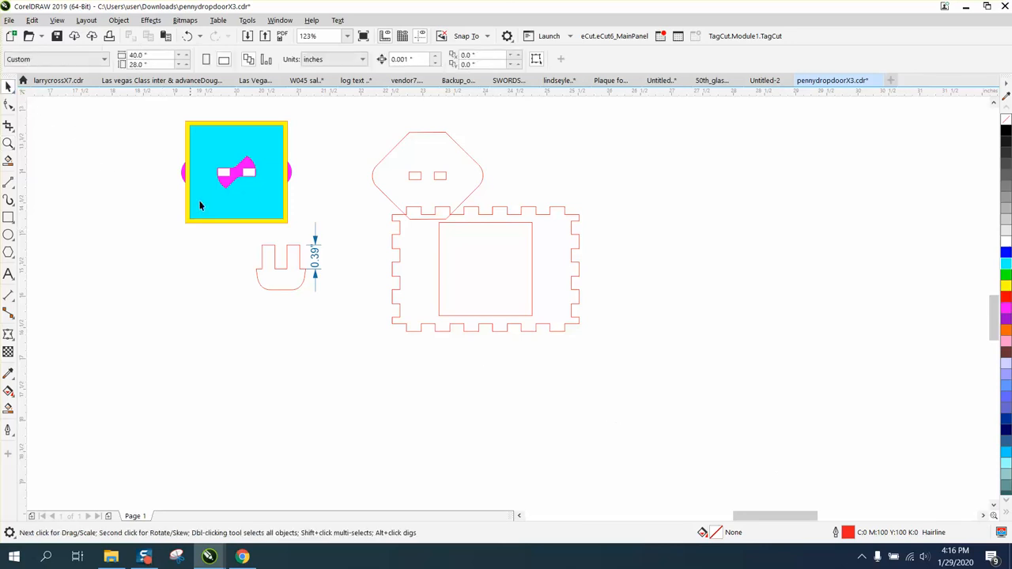
left_click(316, 253)
key("Delete")
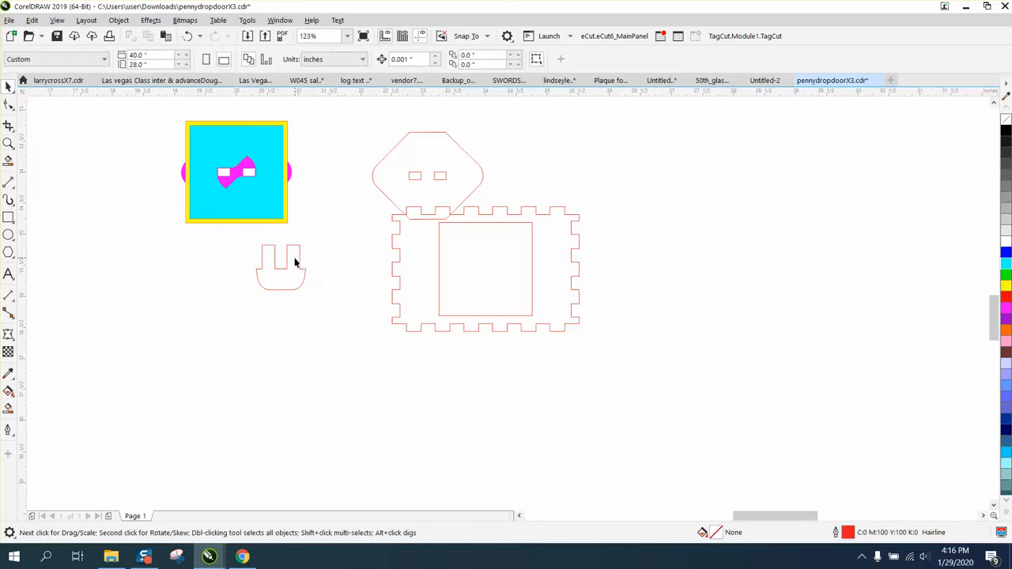